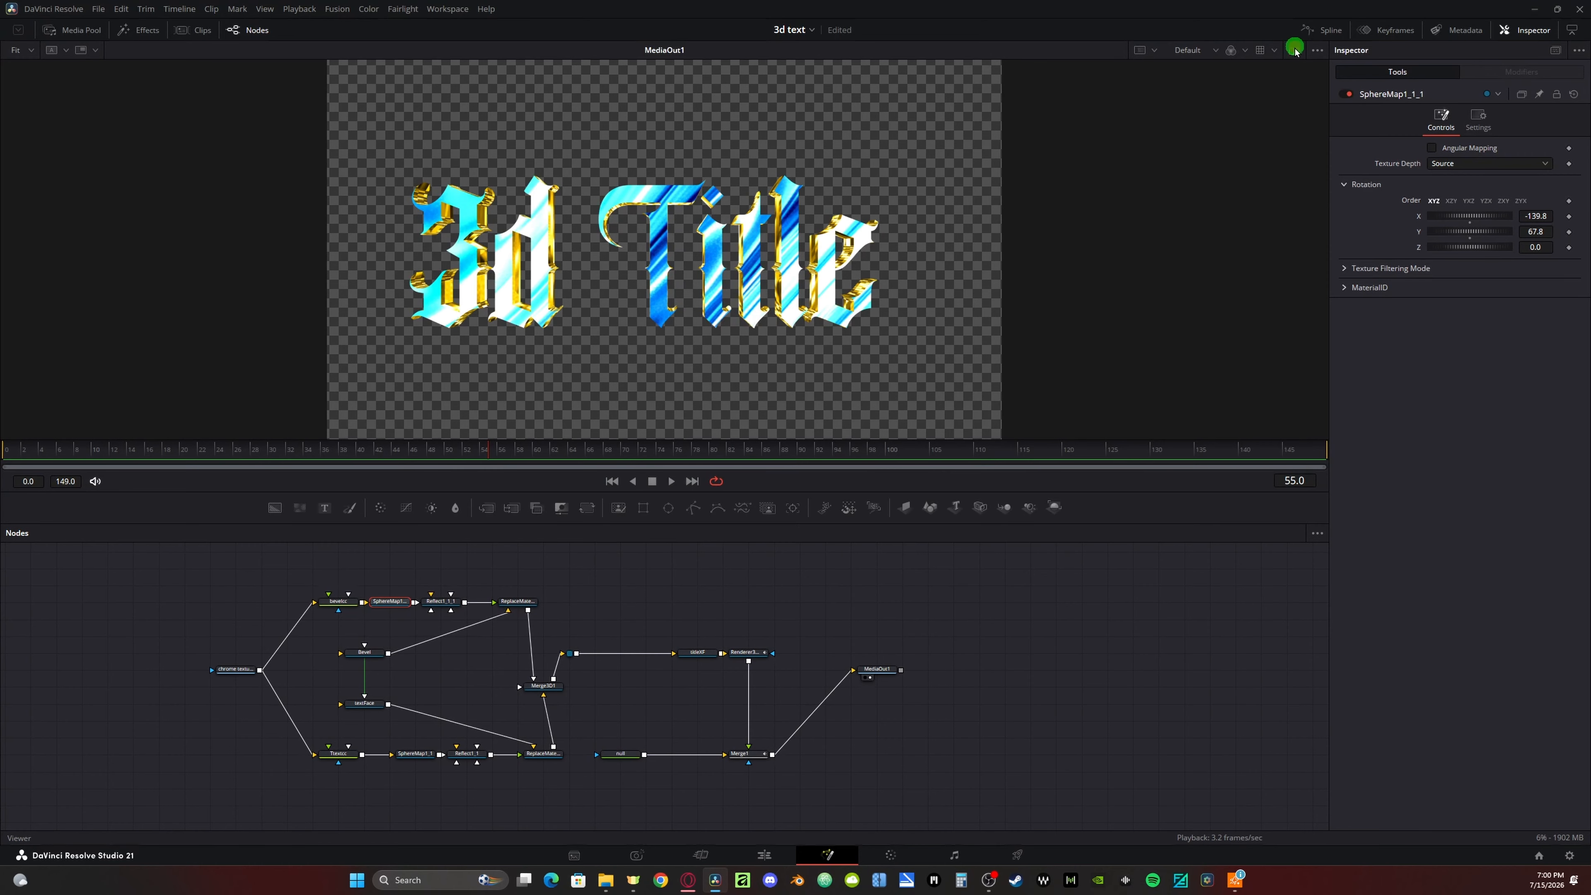
Step: Preview the bevel's gold sphere map in a second viewer, rotate it to X 29.7 and Y -49.6, and save the project
{"action": "left_click", "coordinate": [1294, 50]}
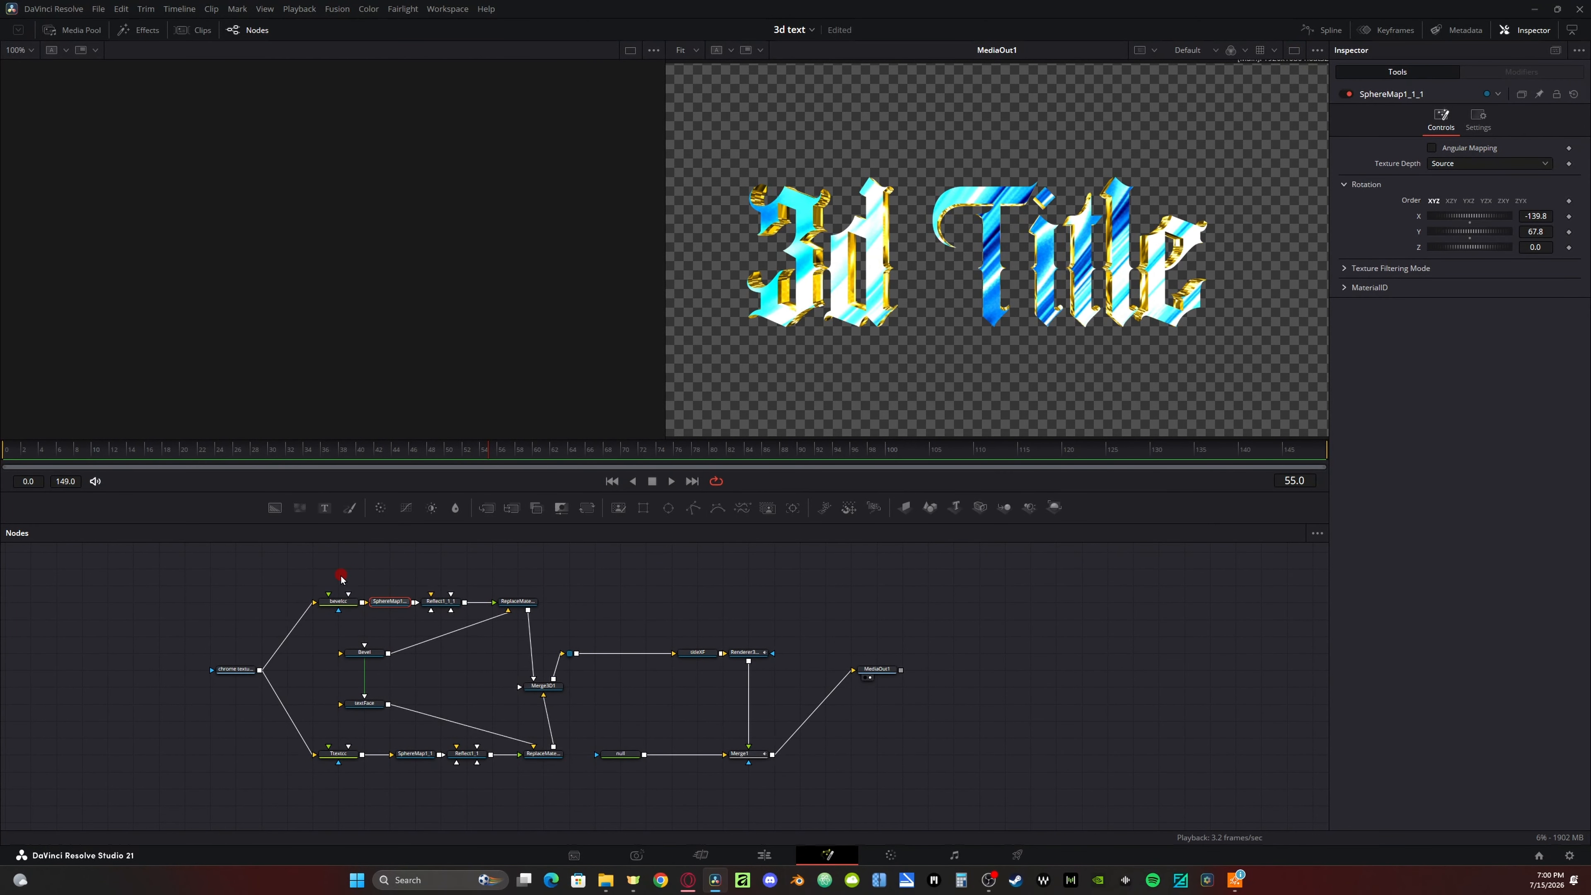
{"action": "key", "text": "1"}
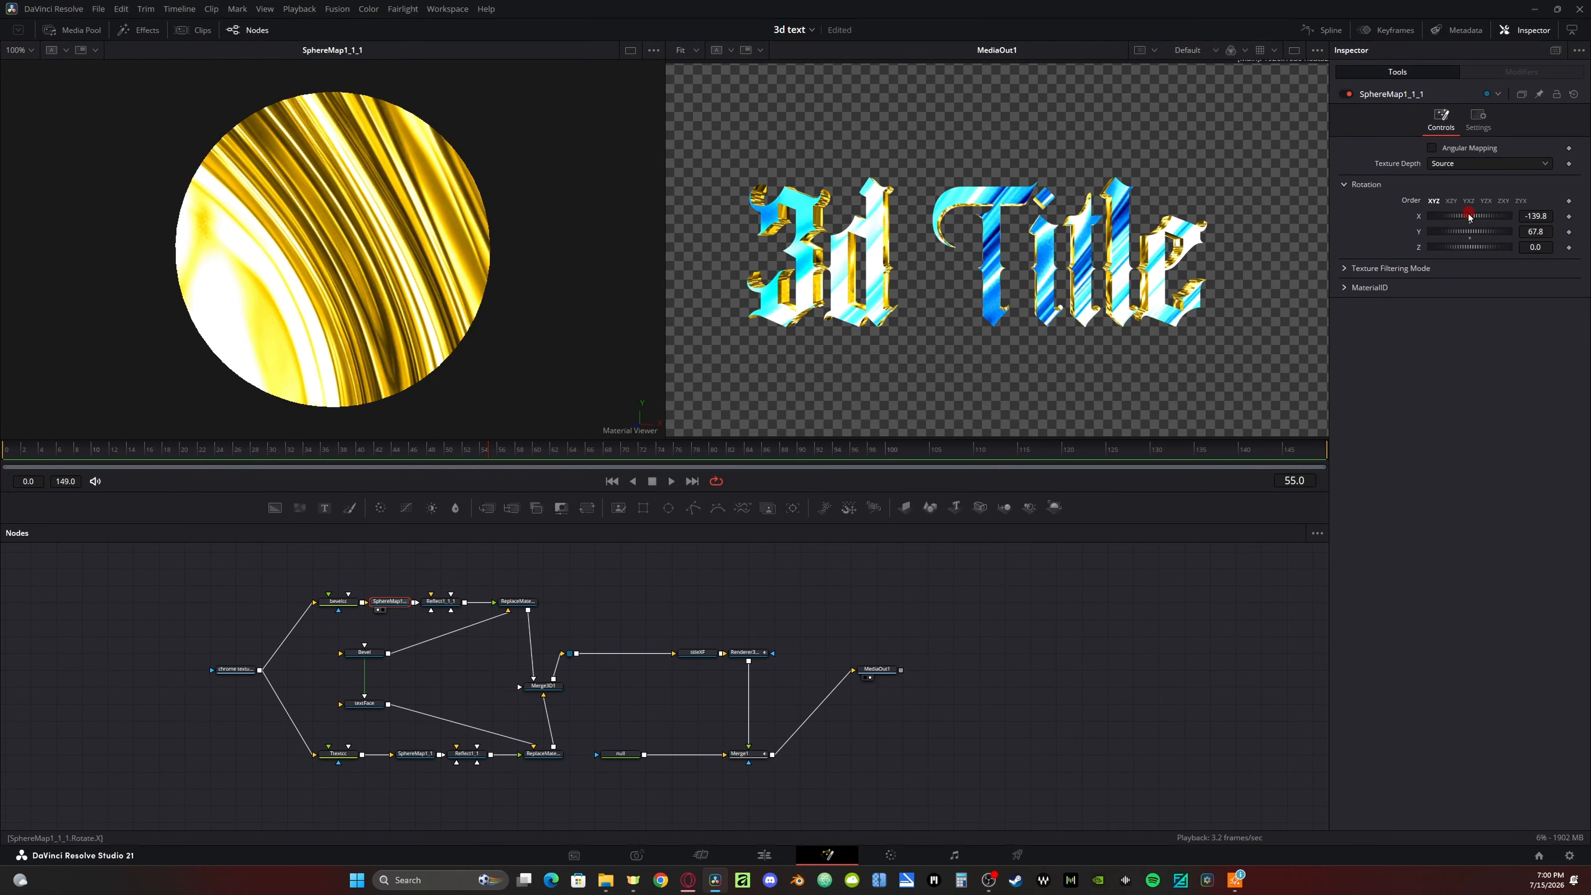
{"action": "mouse_move", "coordinate": [1469, 217]}
{"action": "left_mouse_down"}
{"action": "mouse_move", "coordinate": [1502, 209]}
{"action": "mouse_move", "coordinate": [1488, 214]}
{"action": "left_mouse_up"}
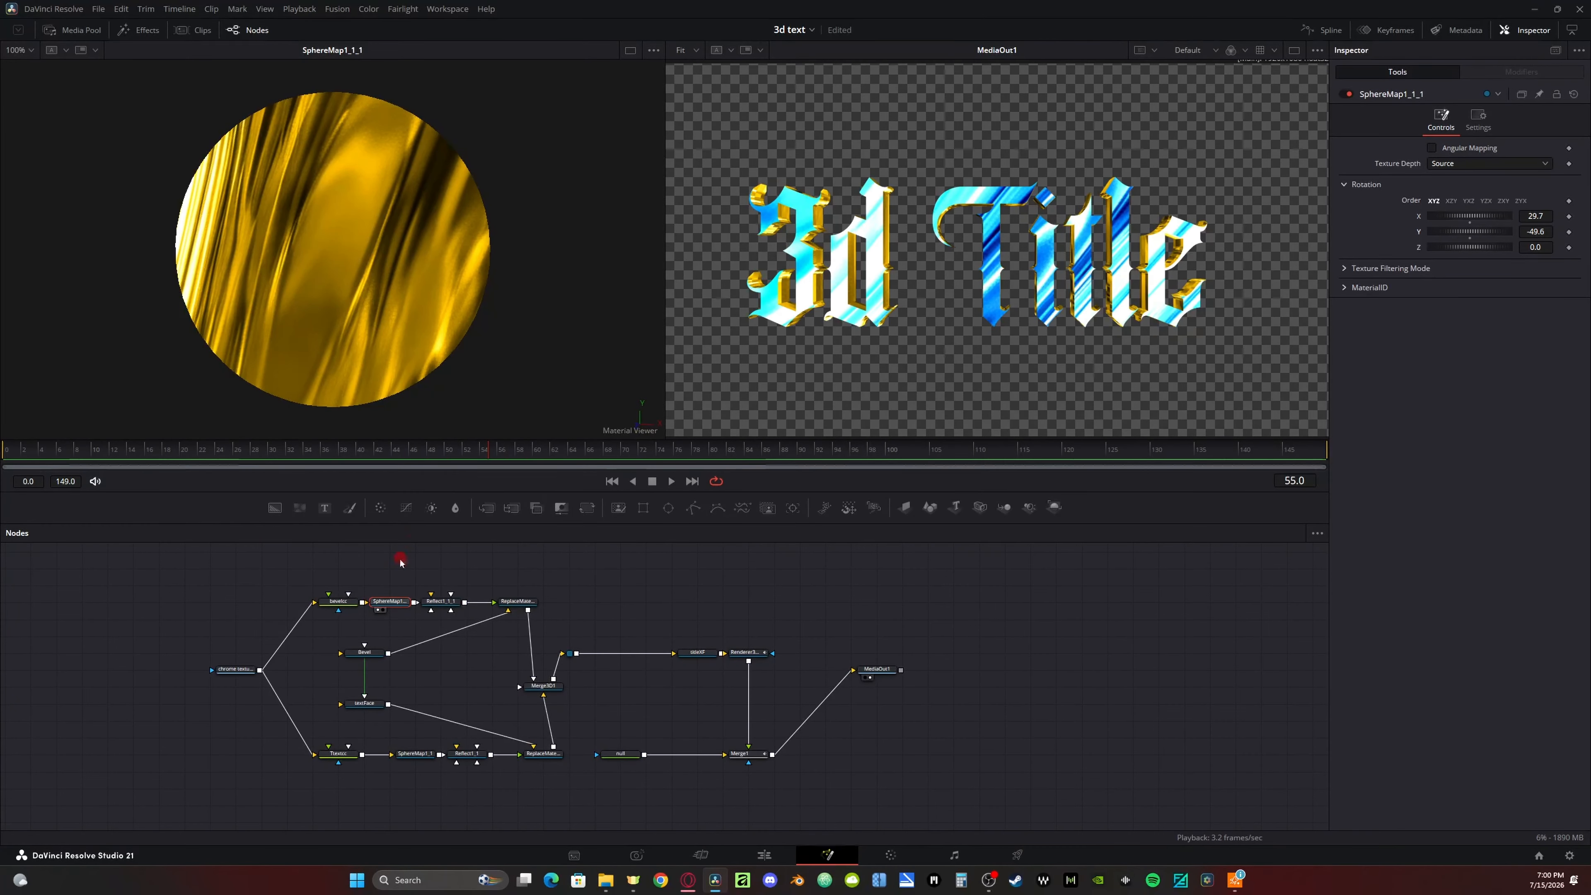
{"action": "key", "text": "ctrl+s"}
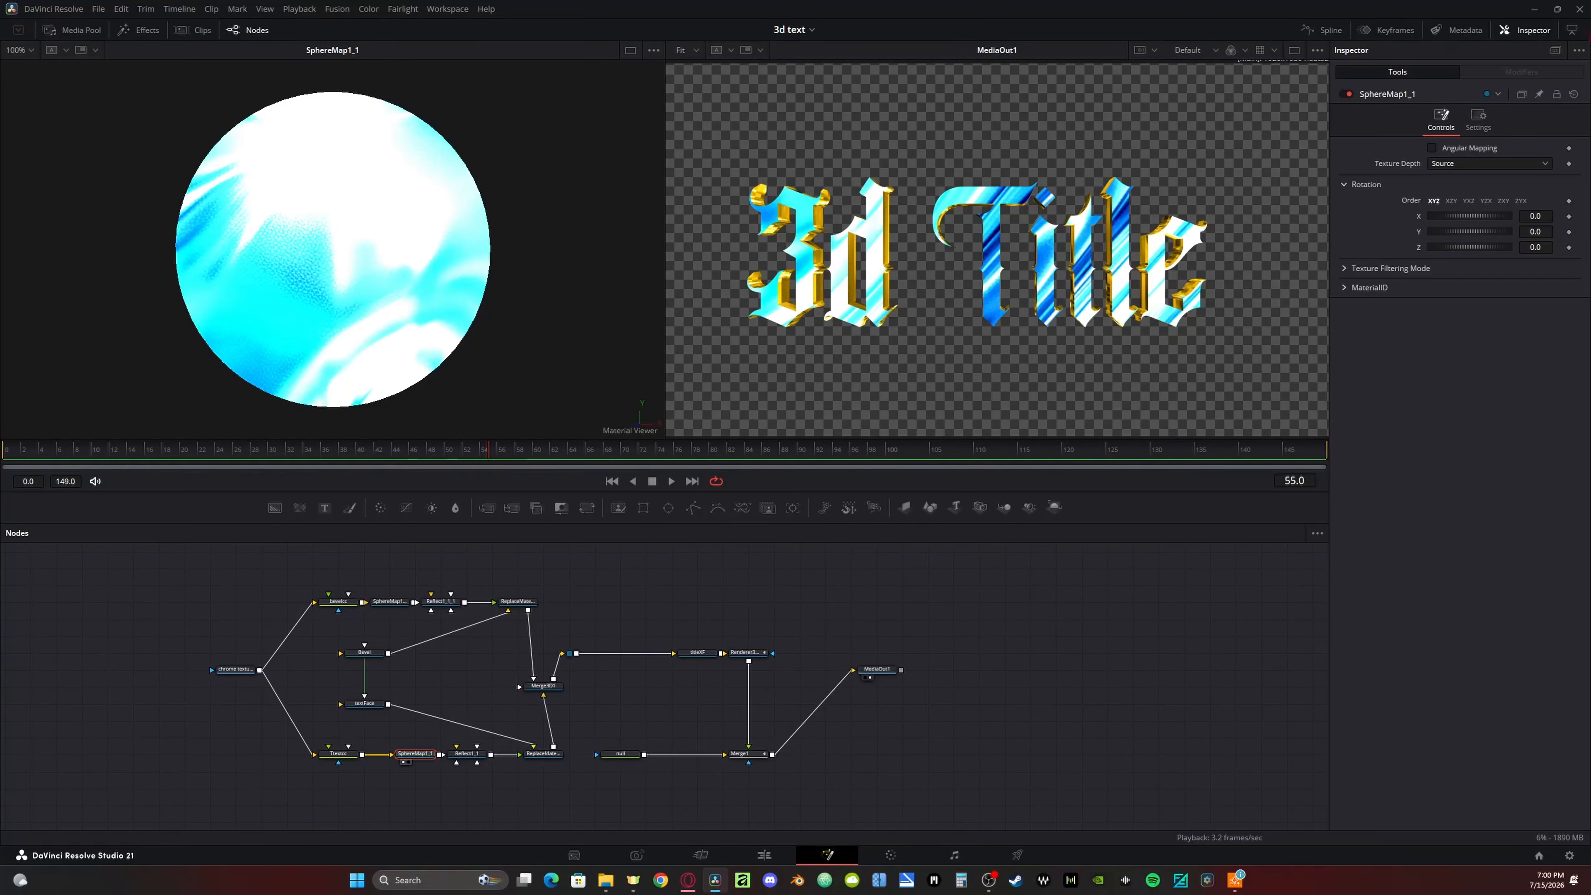
Step: Rotate the text face's sphere map and turn the 3D title around Y with the titleXF transform
{"action": "left_click_drag", "start_coordinate": [1485, 215], "coordinate": [1494, 206]}
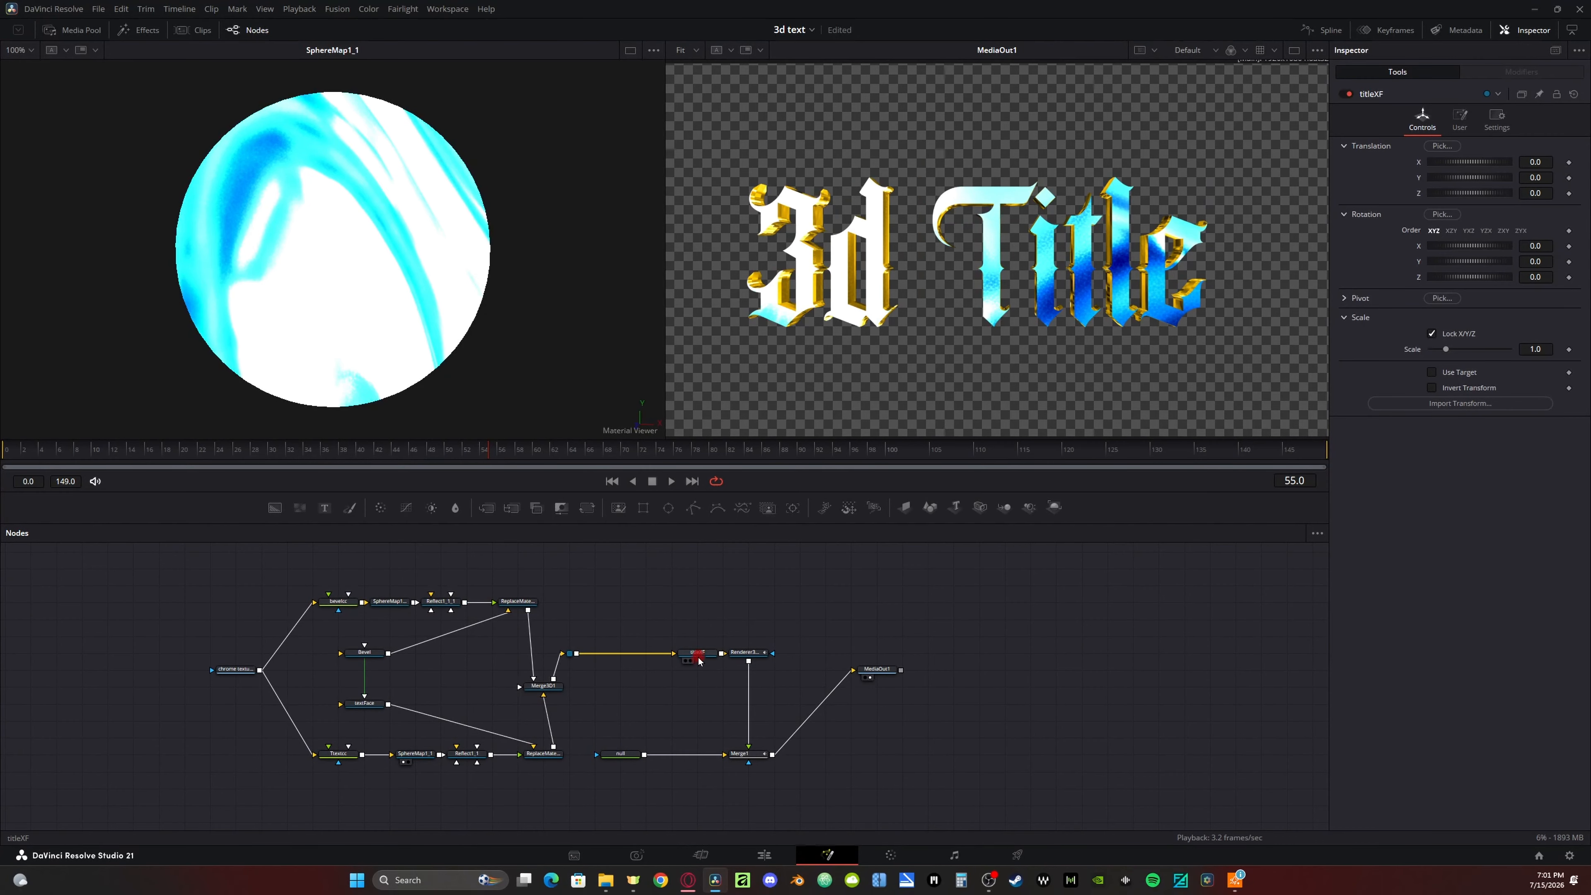
{"action": "left_click", "coordinate": [701, 655]}
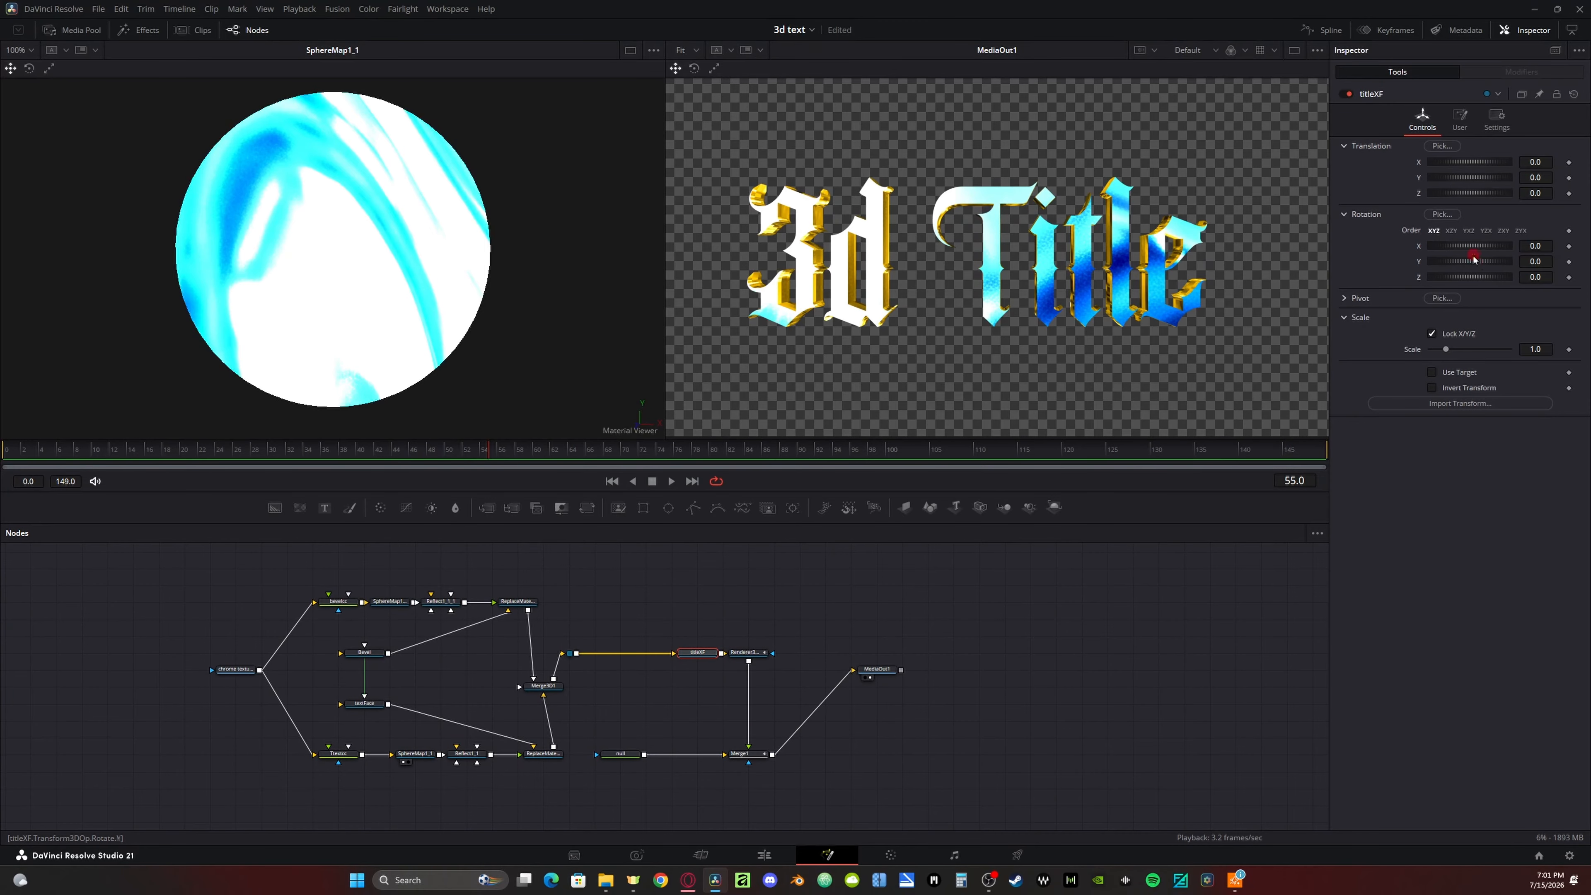
{"action": "mouse_move", "coordinate": [1530, 262]}
{"action": "left_mouse_down"}
{"action": "mouse_move", "coordinate": [883, 244]}
{"action": "mouse_move", "coordinate": [1068, 223]}
{"action": "mouse_move", "coordinate": [1530, 259]}
{"action": "left_mouse_up"}
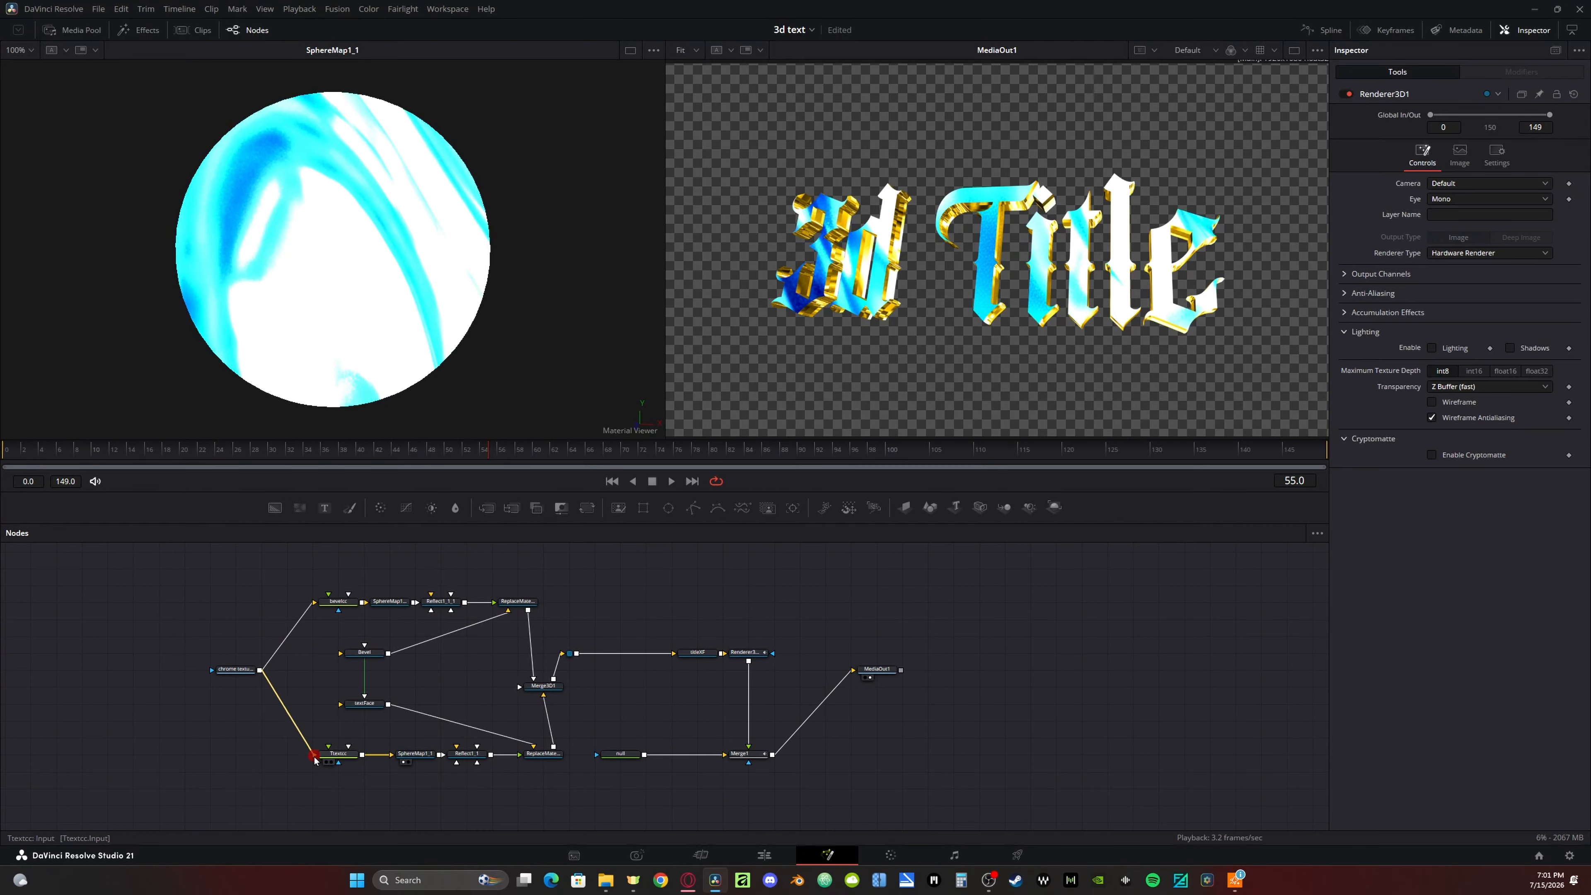
Step: Replace the chrome texture feeding Ttextcc with Gold.png from the 3d settings folder, moving the chrome node beside the bevel branch
{"action": "left_click_drag", "start_coordinate": [314, 756], "coordinate": [303, 728]}
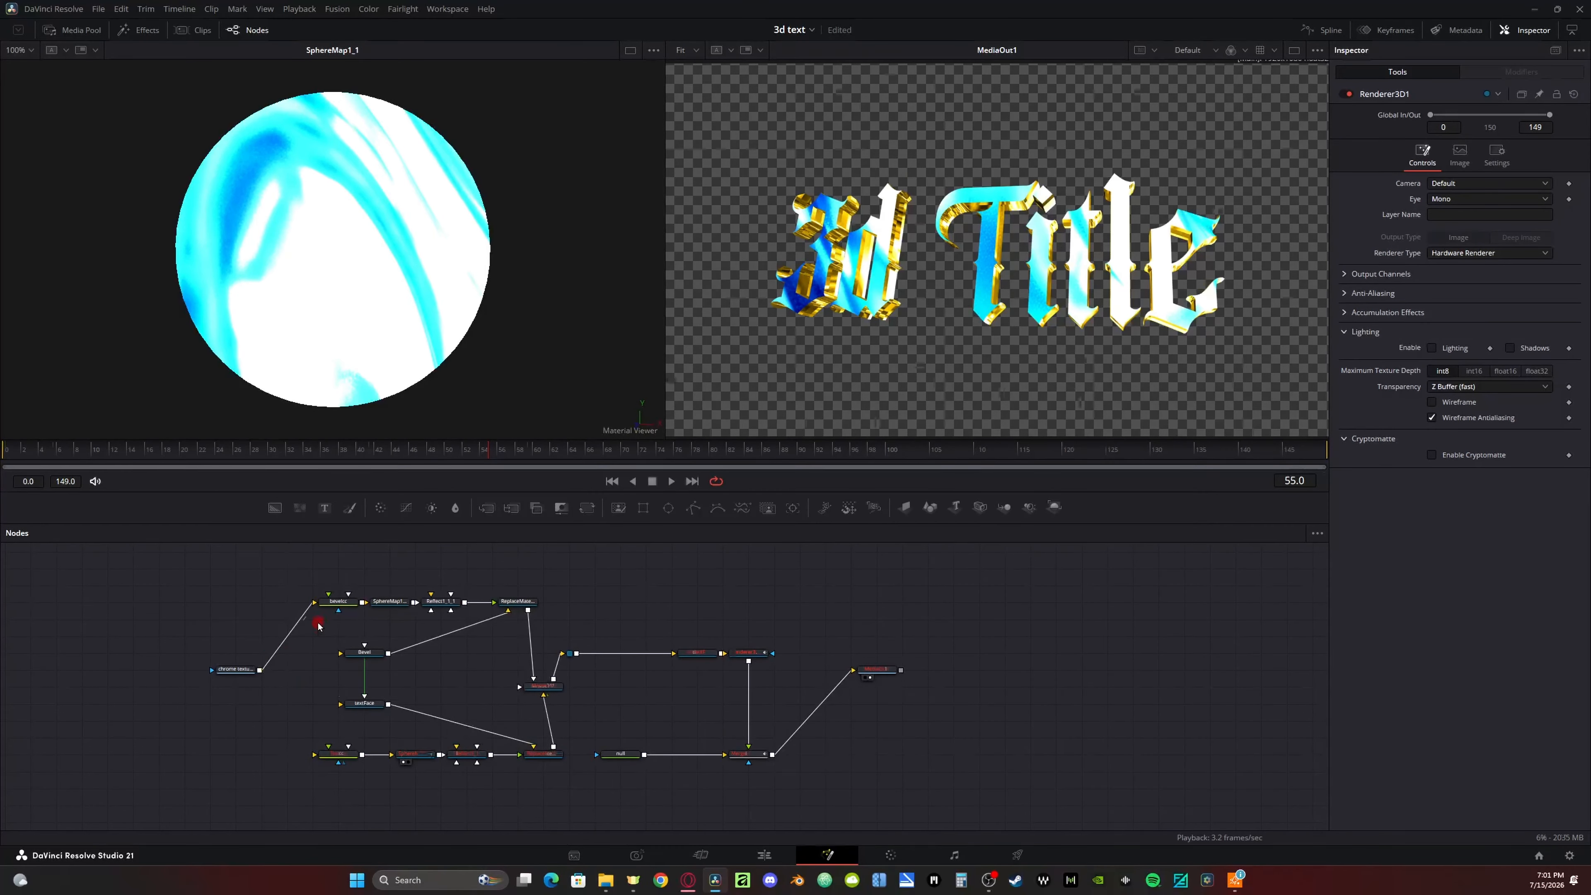
{"action": "left_click_drag", "start_coordinate": [241, 671], "coordinate": [264, 604]}
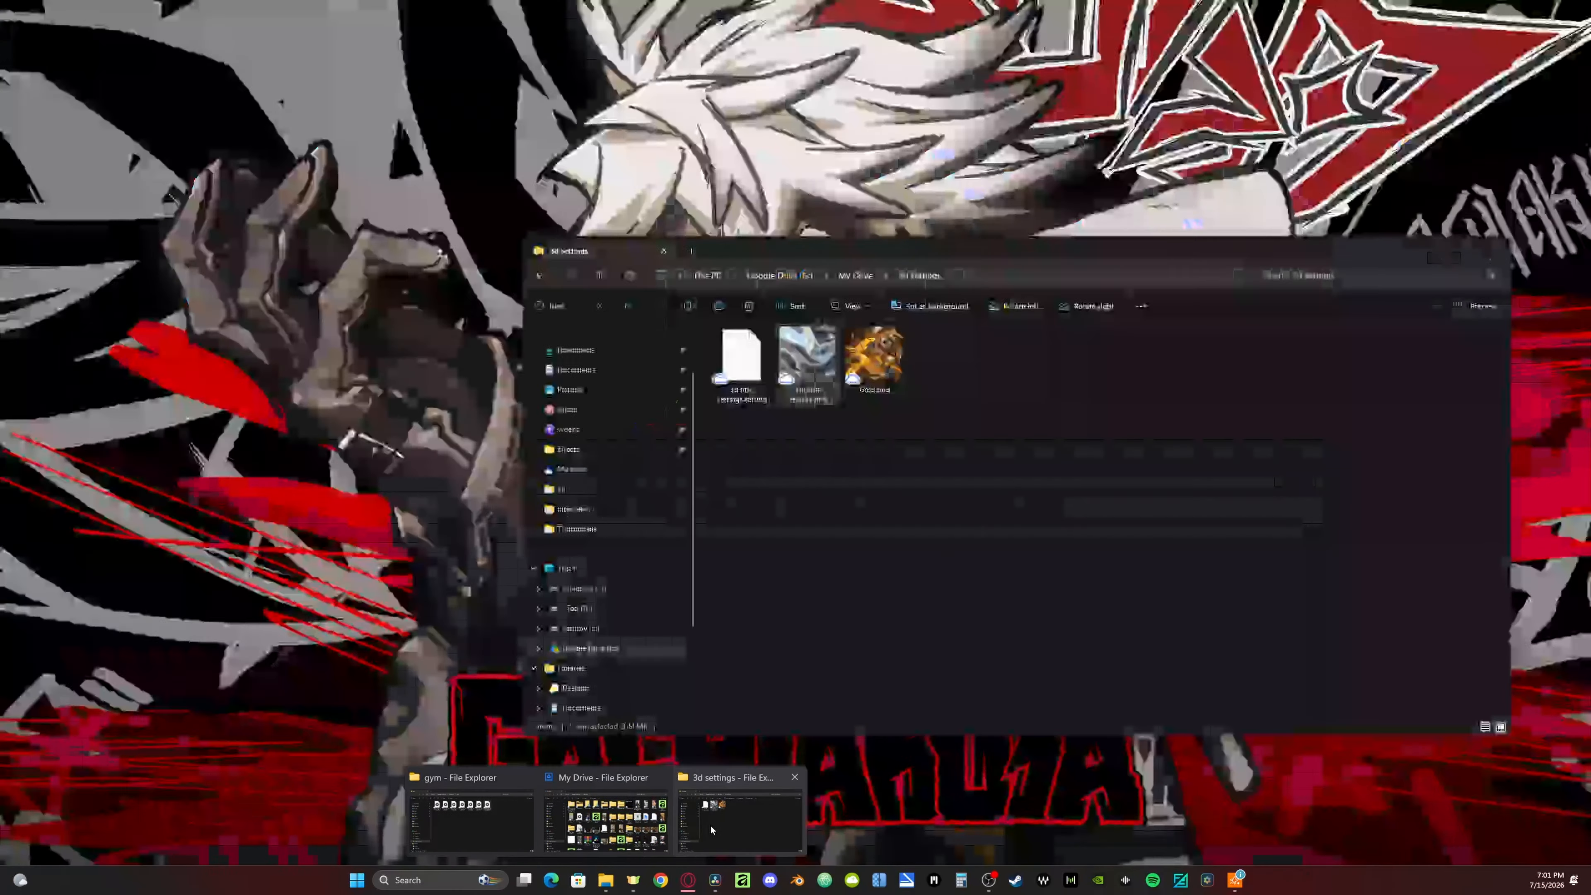
{"action": "left_click", "coordinate": [739, 818]}
{"action": "left_click_drag", "start_coordinate": [874, 357], "coordinate": [275, 740]}
{"action": "left_click", "coordinate": [1439, 245]}
Step: Bring the Ttextcc tint back to neutral and reset the titleXF transform to its defaults
{"action": "left_click", "coordinate": [337, 754]}
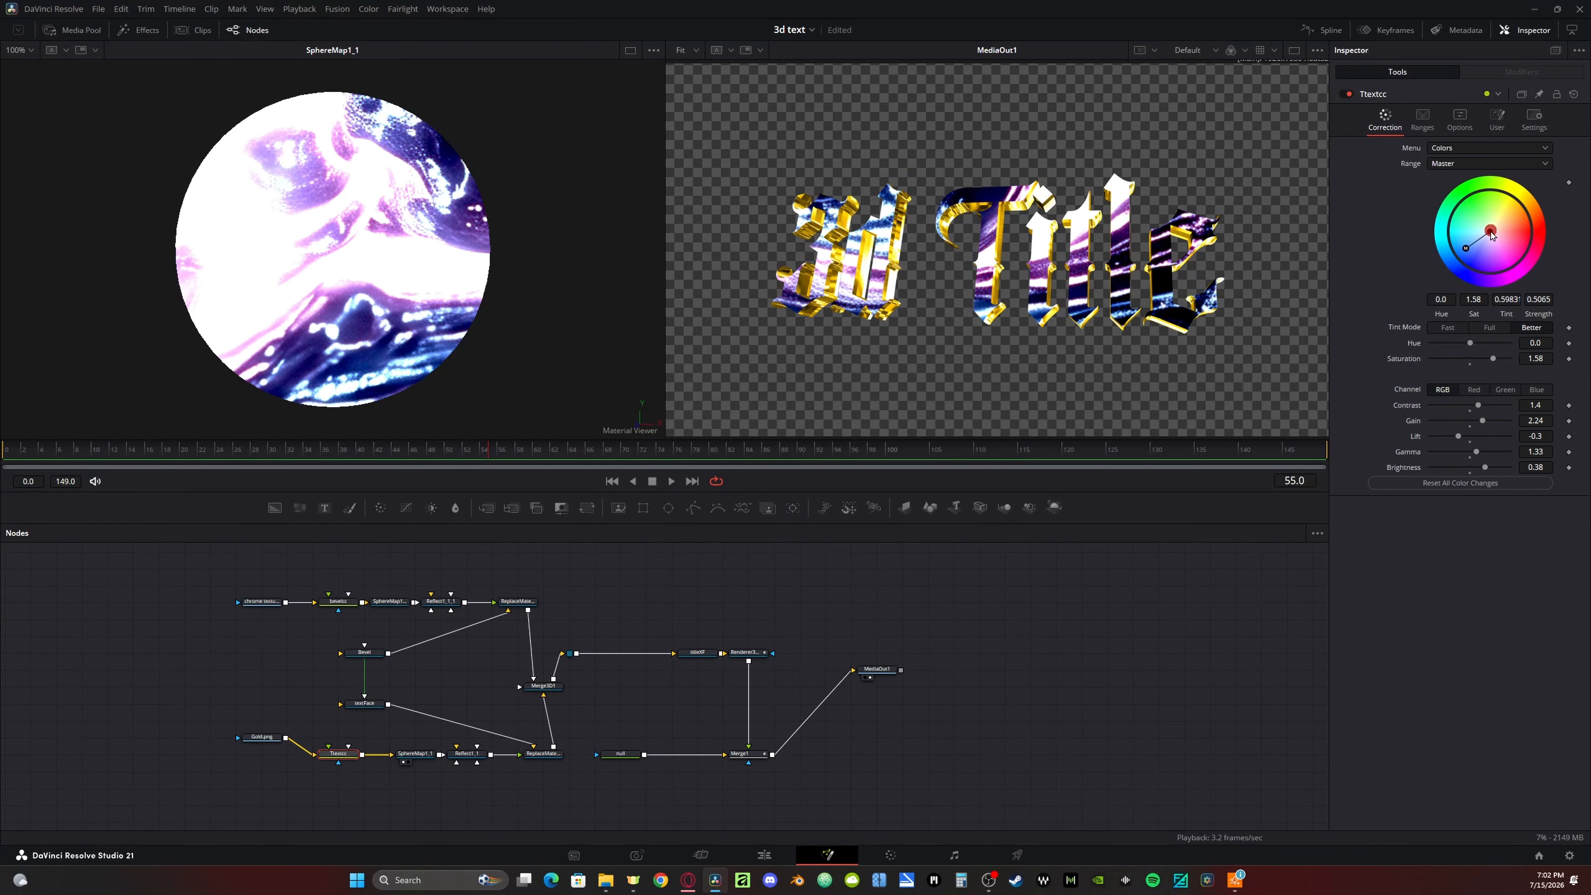
{"action": "left_click_drag", "start_coordinate": [1491, 233], "coordinate": [1490, 229]}
{"action": "left_click", "coordinate": [702, 653]}
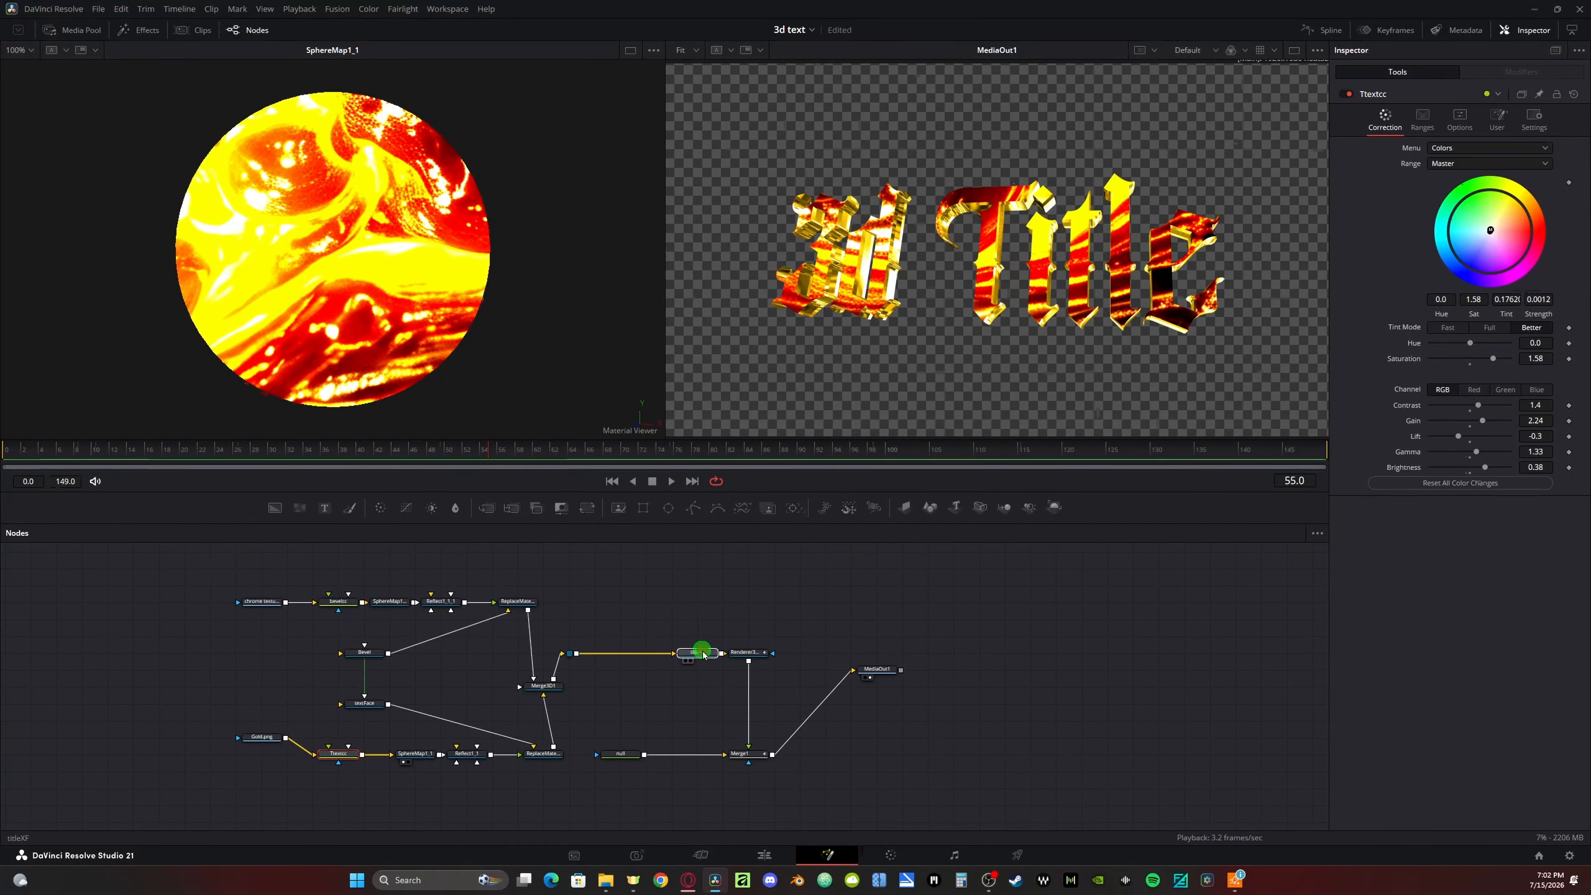
{"action": "left_click", "coordinate": [1574, 95]}
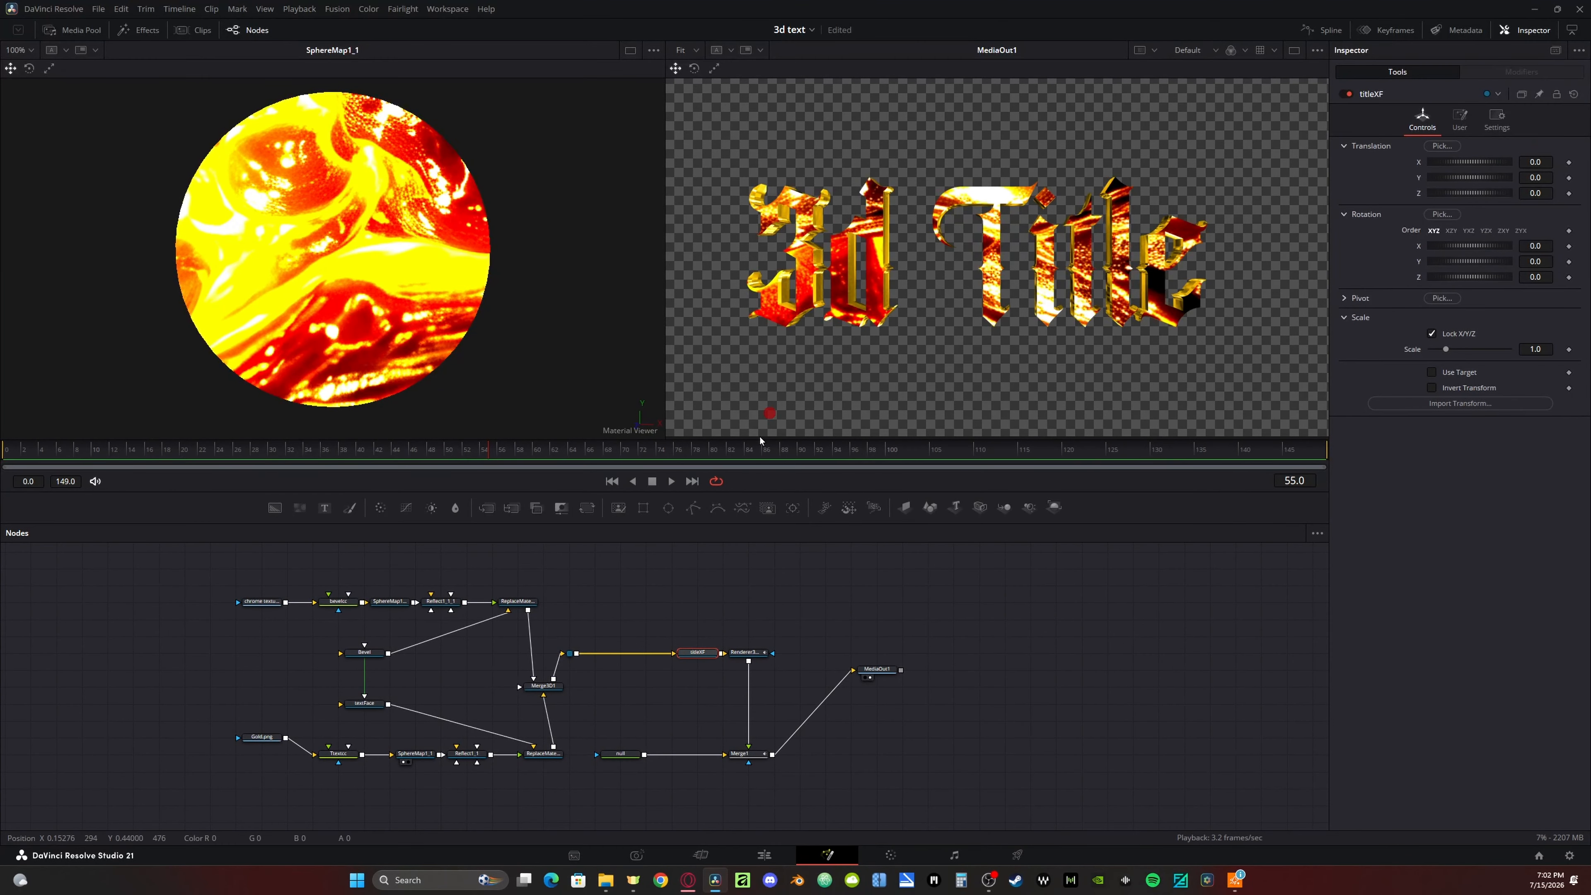
Step: Rotate the text face's sphere map to X 294.8 and Y 70.4
{"action": "left_click", "coordinate": [410, 757]}
{"action": "left_click_drag", "start_coordinate": [1472, 217], "coordinate": [1431, 227]}
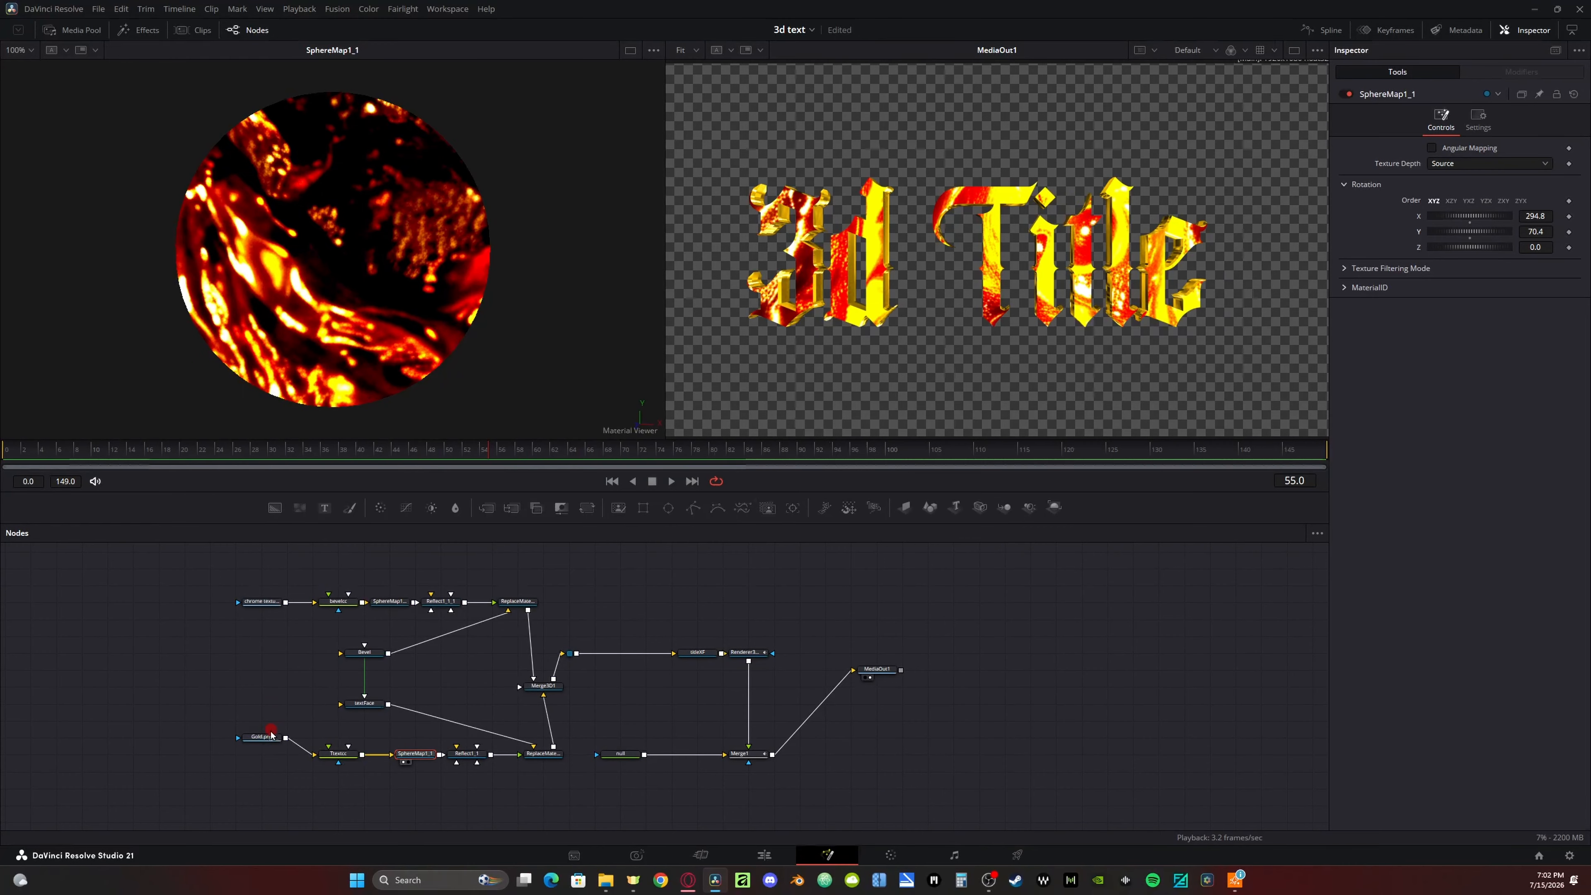
Step: Insert a Gaussian Blur node after Gold.png and set its strength to 1.0
{"action": "left_click", "coordinate": [269, 739]}
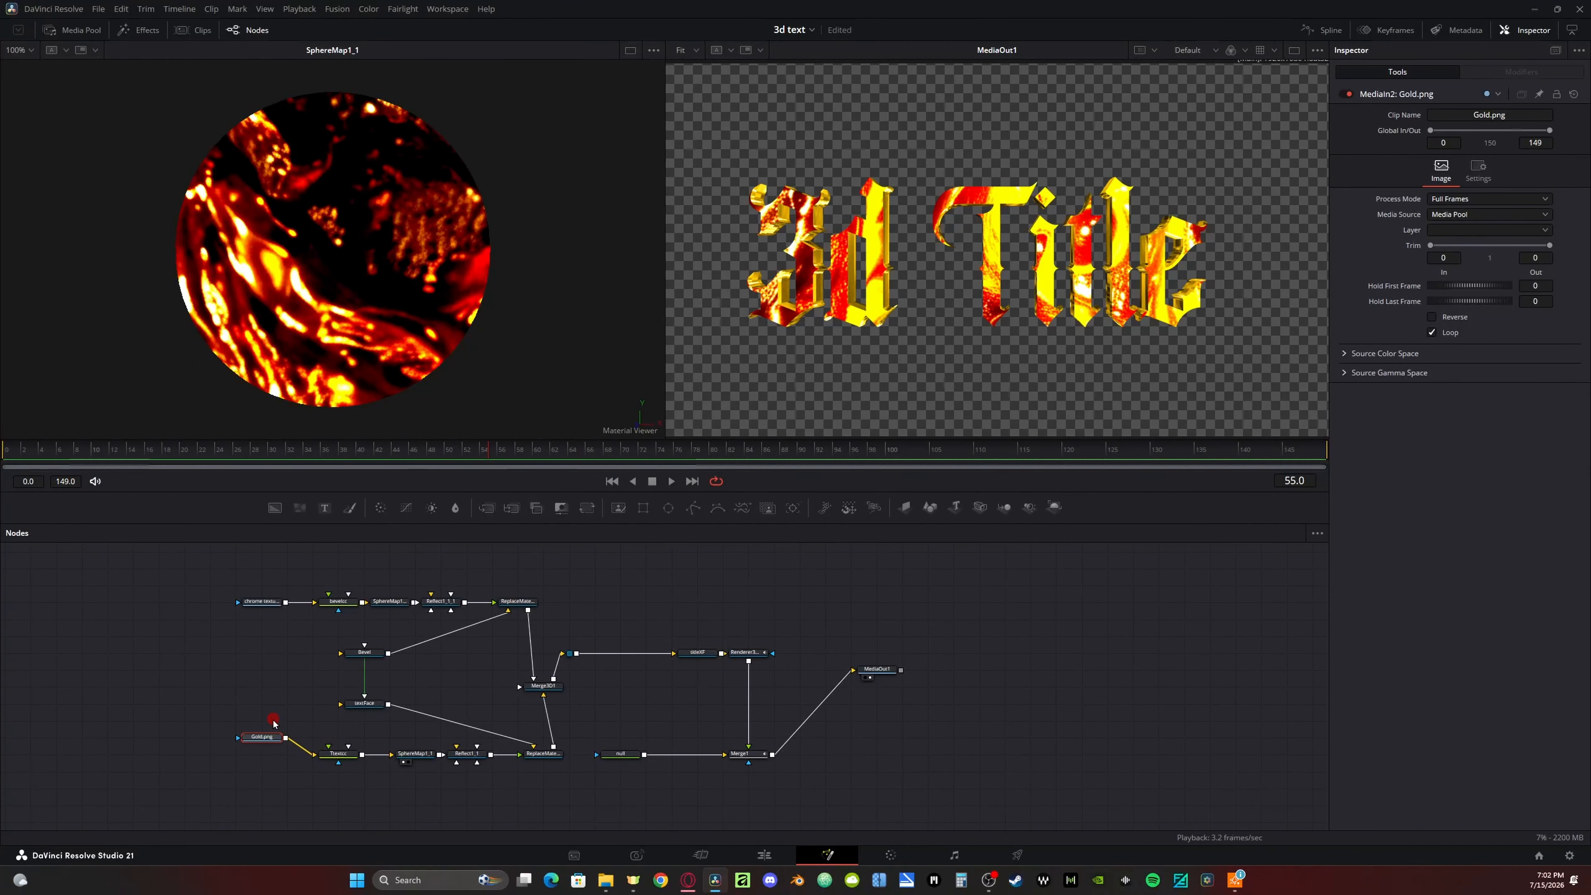
{"action": "key", "text": "shift+space"}
{"action": "type", "text": "ga"}
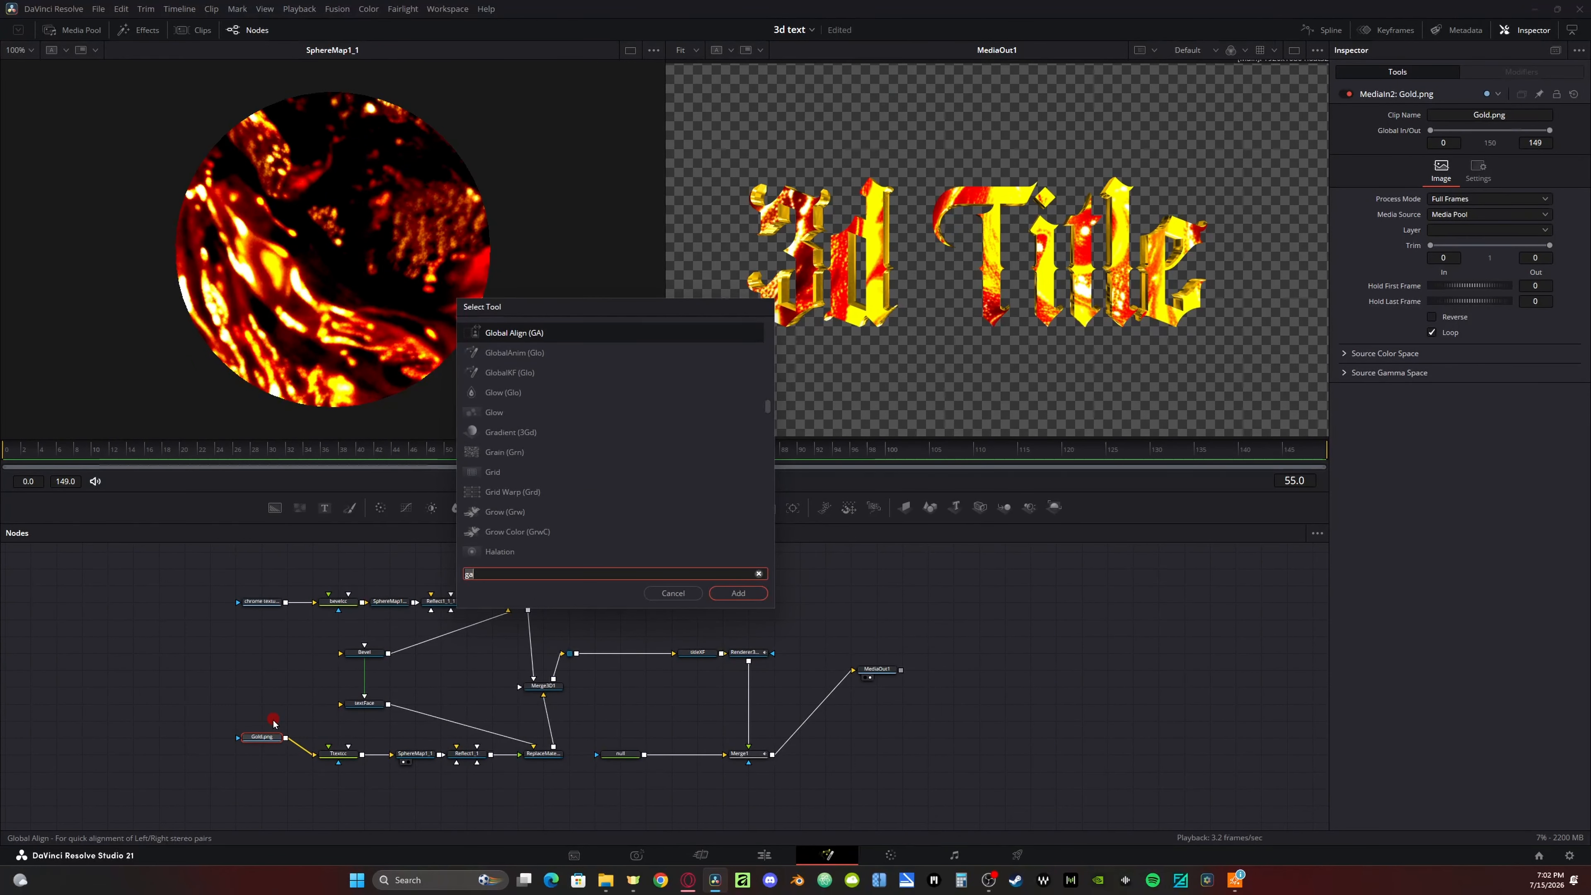
{"action": "key", "text": "Up"}
{"action": "key", "text": "Return"}
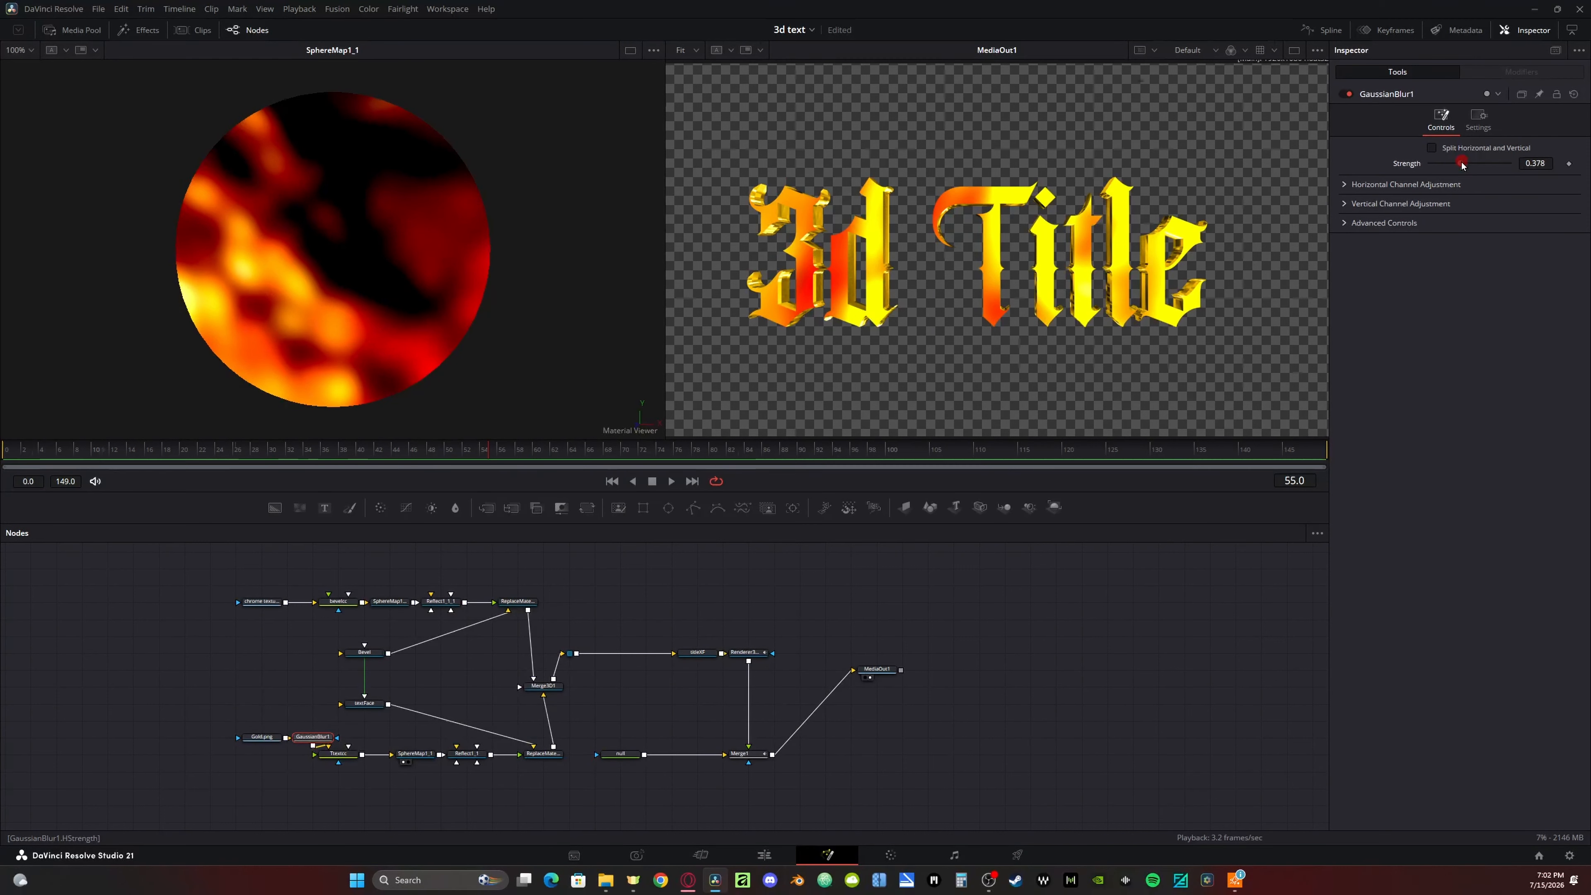
{"action": "left_click_drag", "start_coordinate": [1462, 164], "coordinate": [1434, 164]}
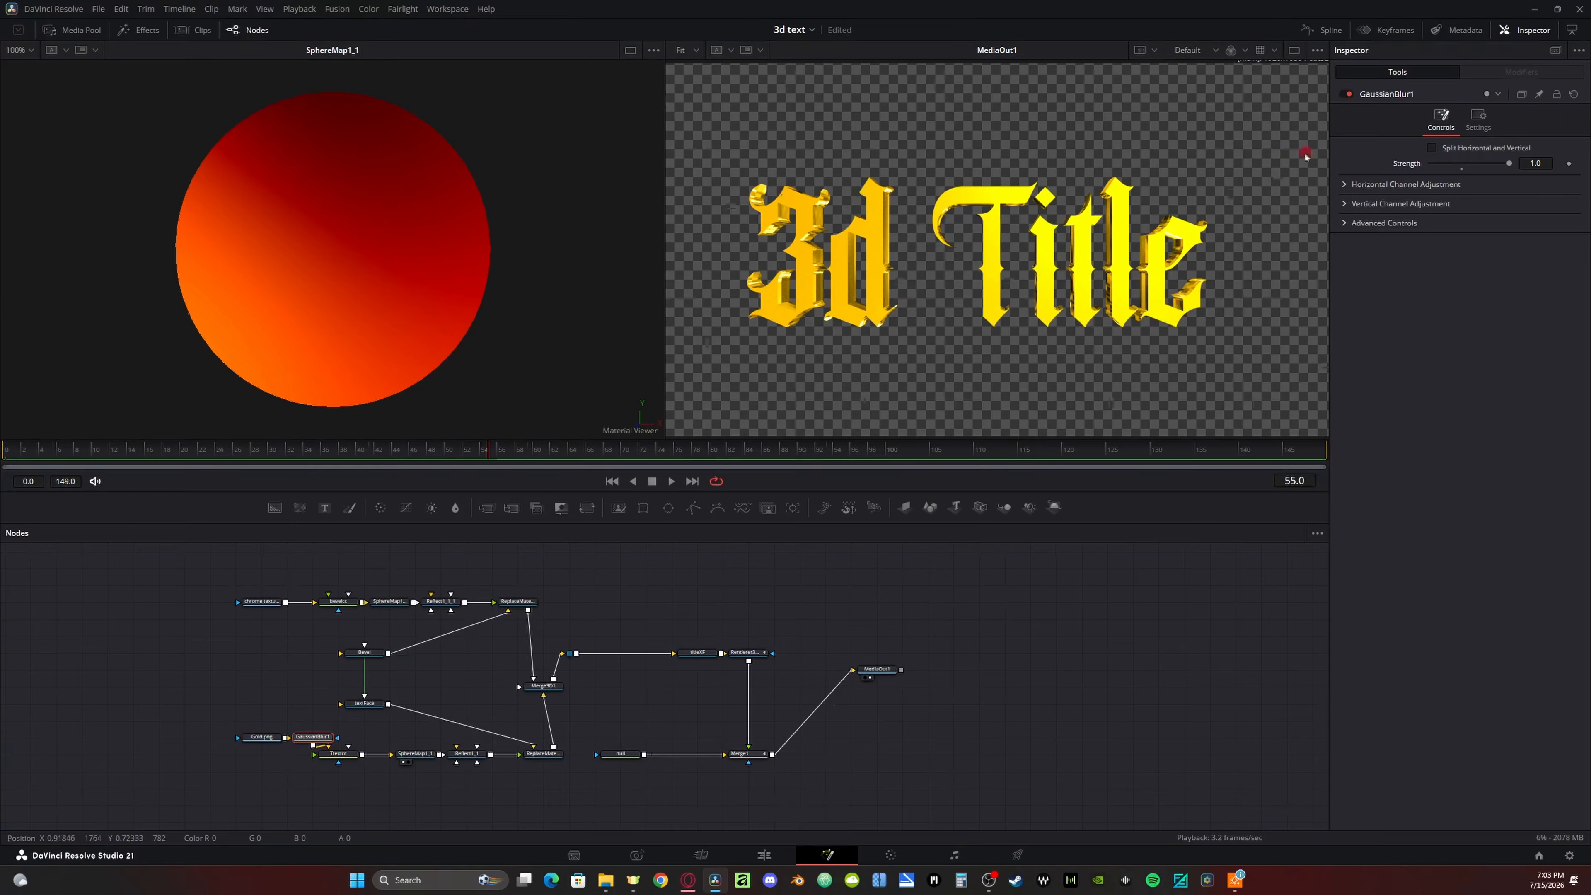
Step: Tint the Ttextcc colour correction cyan-blue at about 0.8 strength and adjust its lift
{"action": "left_click", "coordinate": [343, 762]}
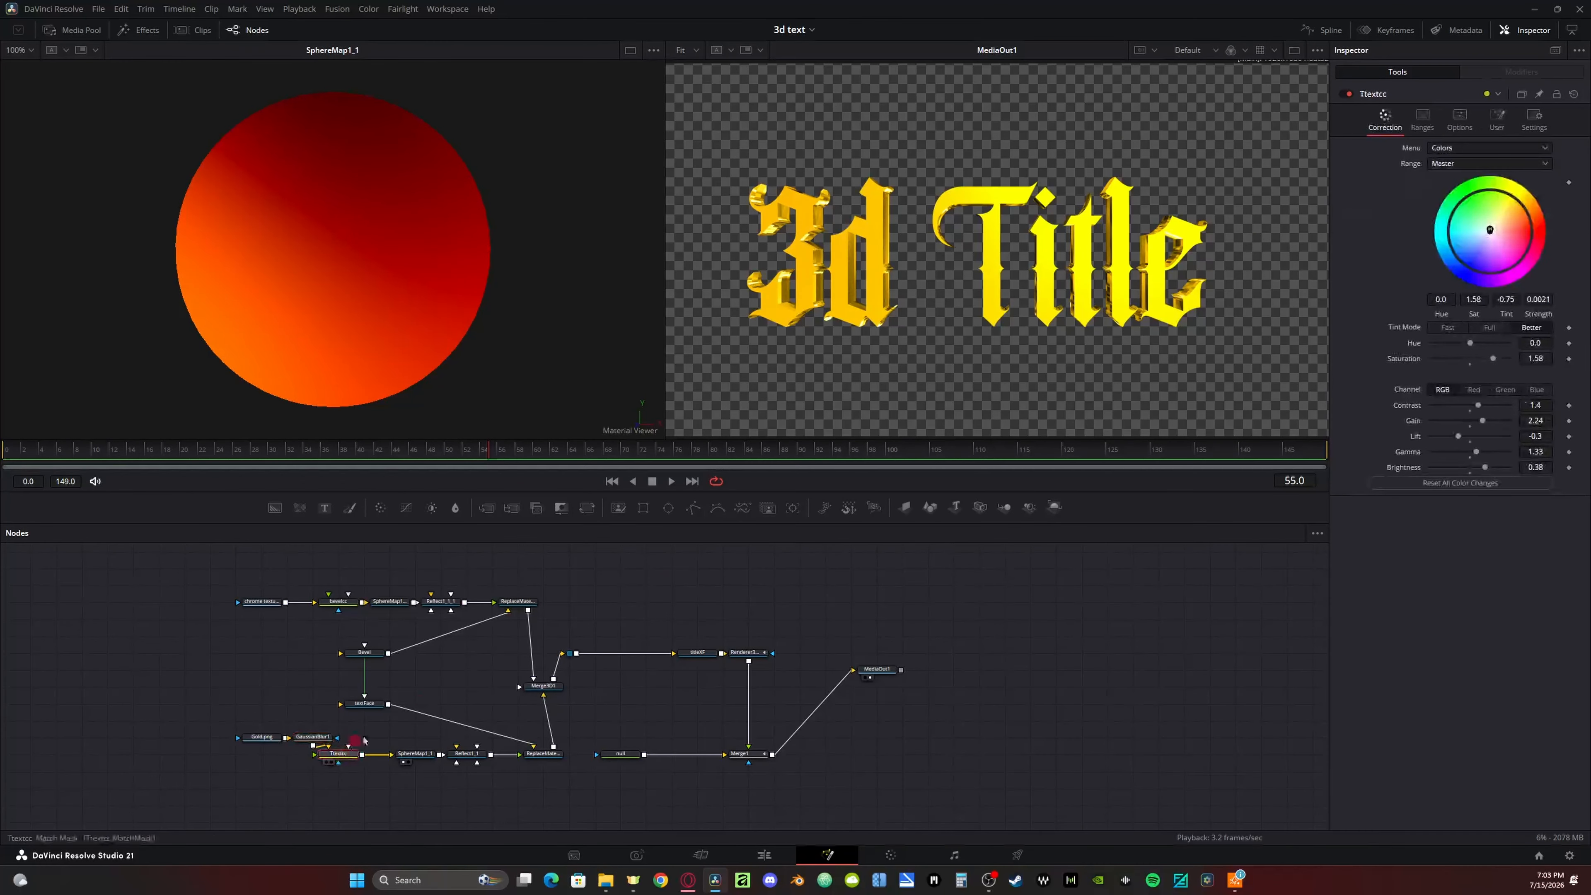
{"action": "left_click_drag", "start_coordinate": [1480, 224], "coordinate": [1455, 245]}
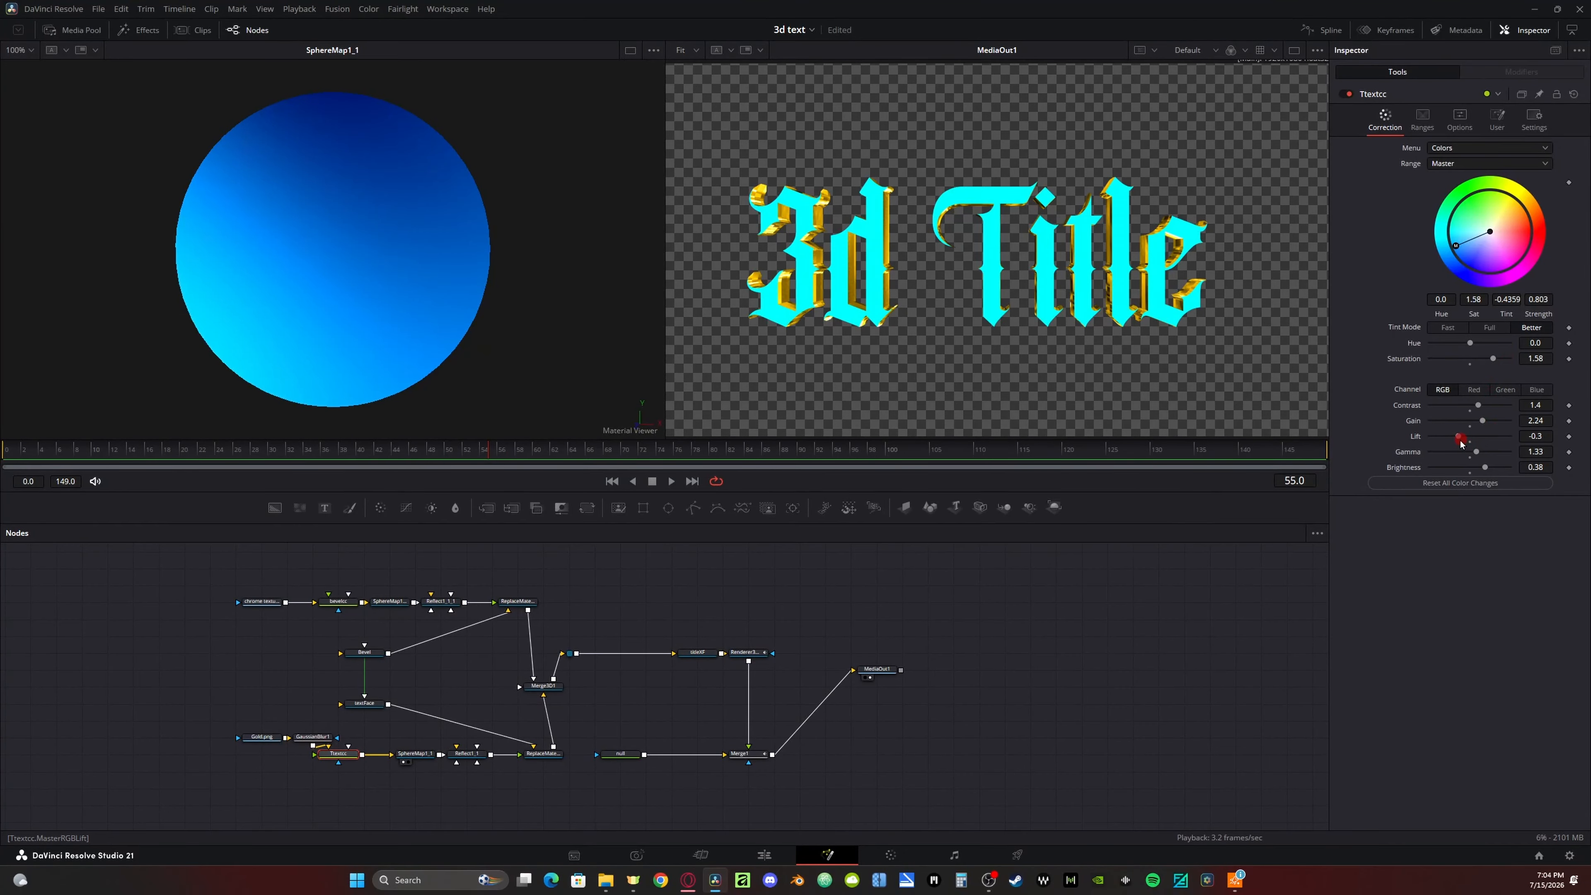
{"action": "left_click_drag", "start_coordinate": [1461, 443], "coordinate": [1485, 407]}
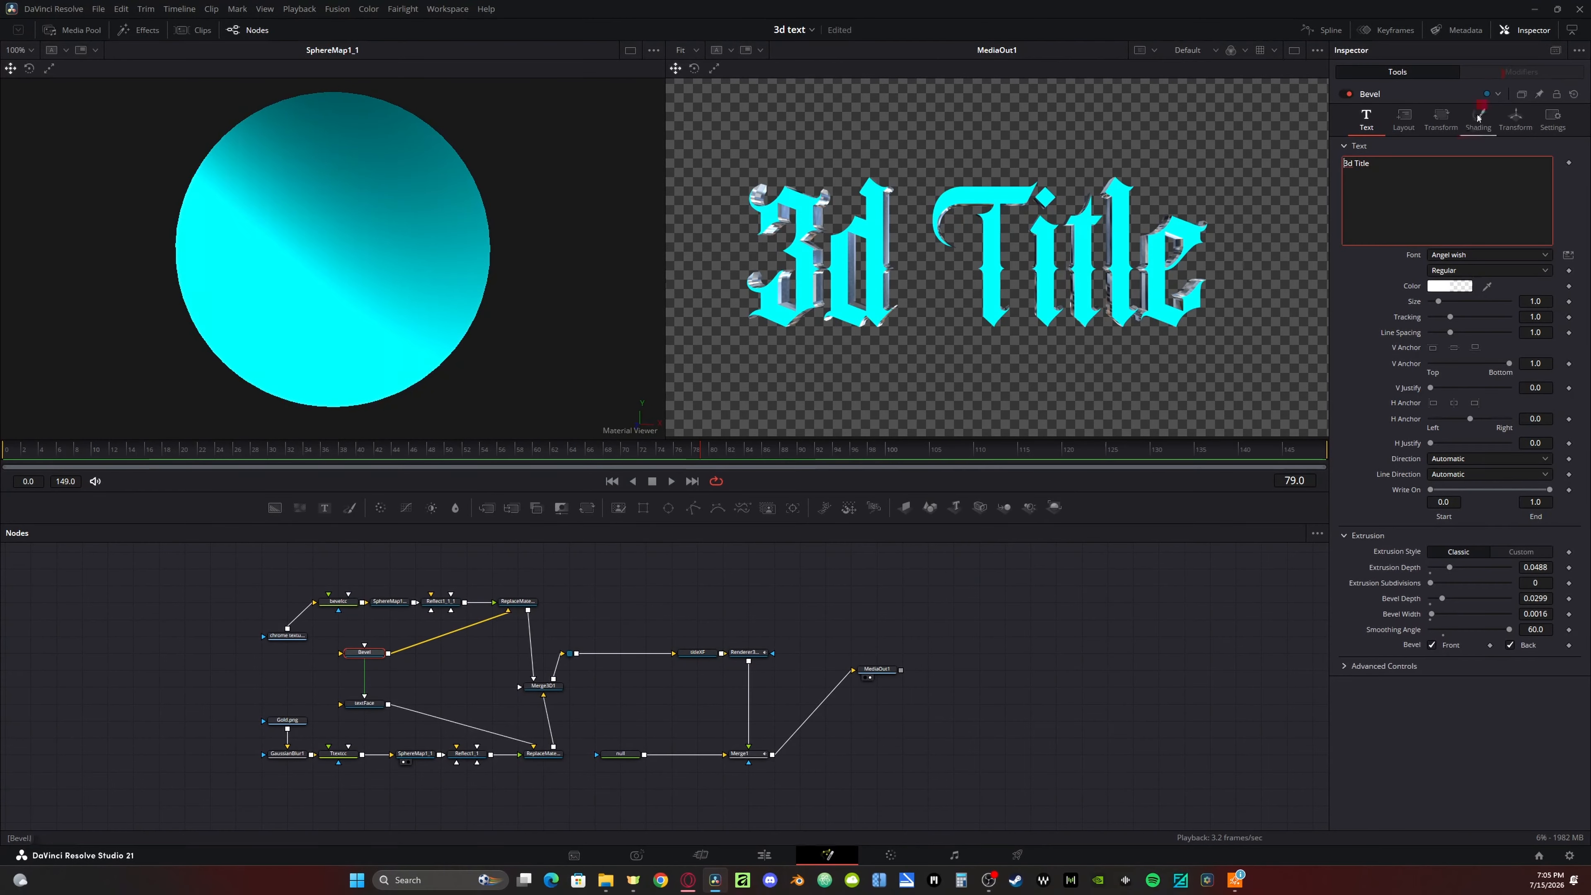
Step: Add a Follower modifier to the Bevel node's text and set its order to Random But One by One
{"action": "right_click", "coordinate": [1397, 199]}
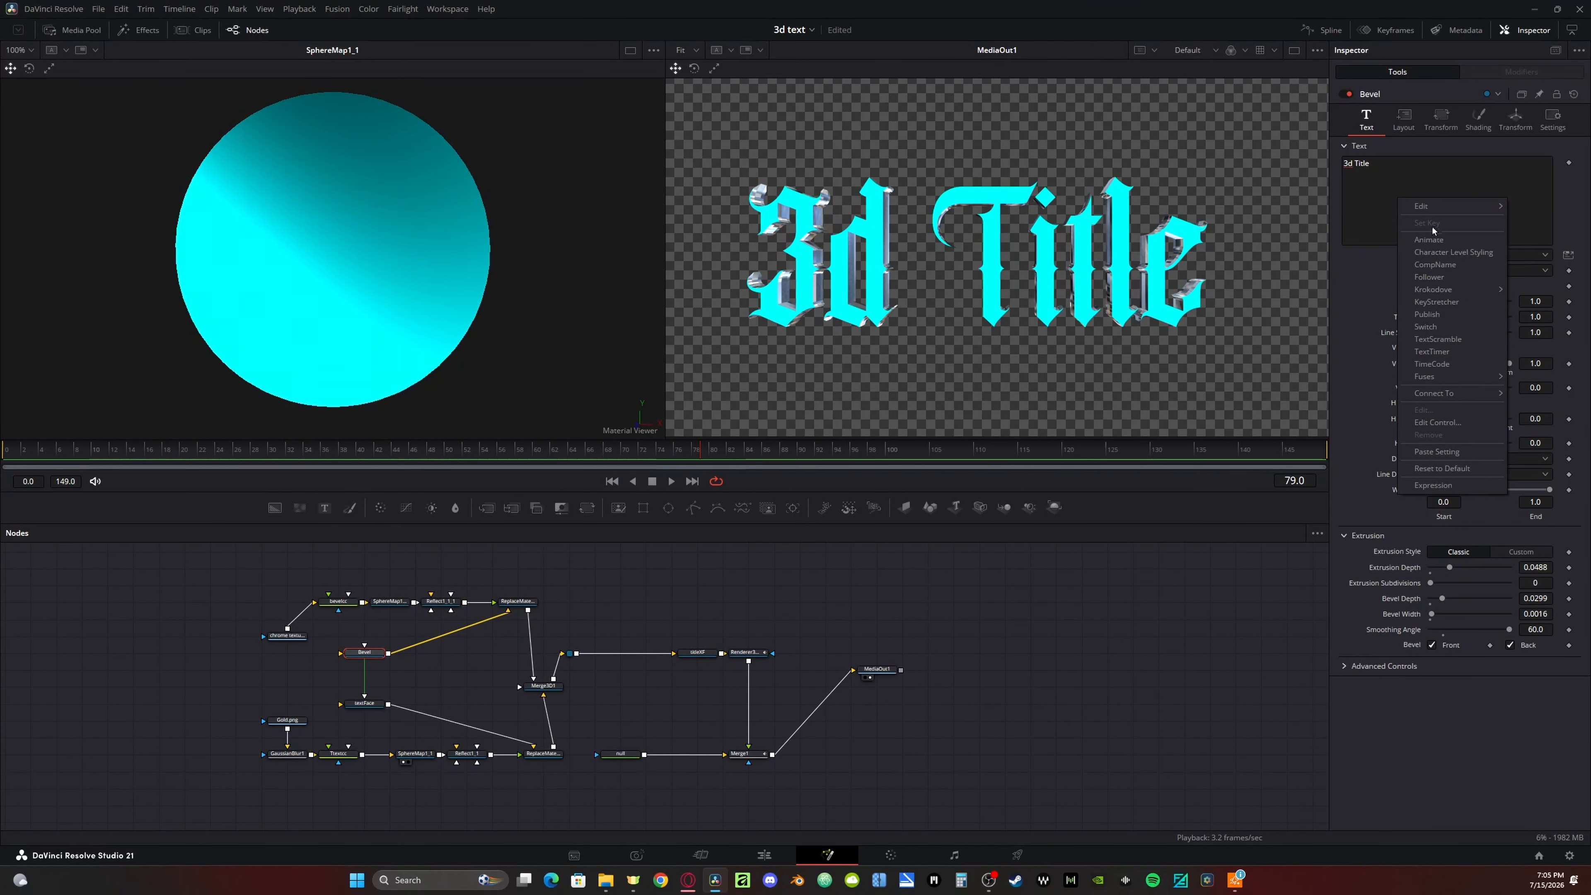
{"action": "left_click", "coordinate": [1452, 252]}
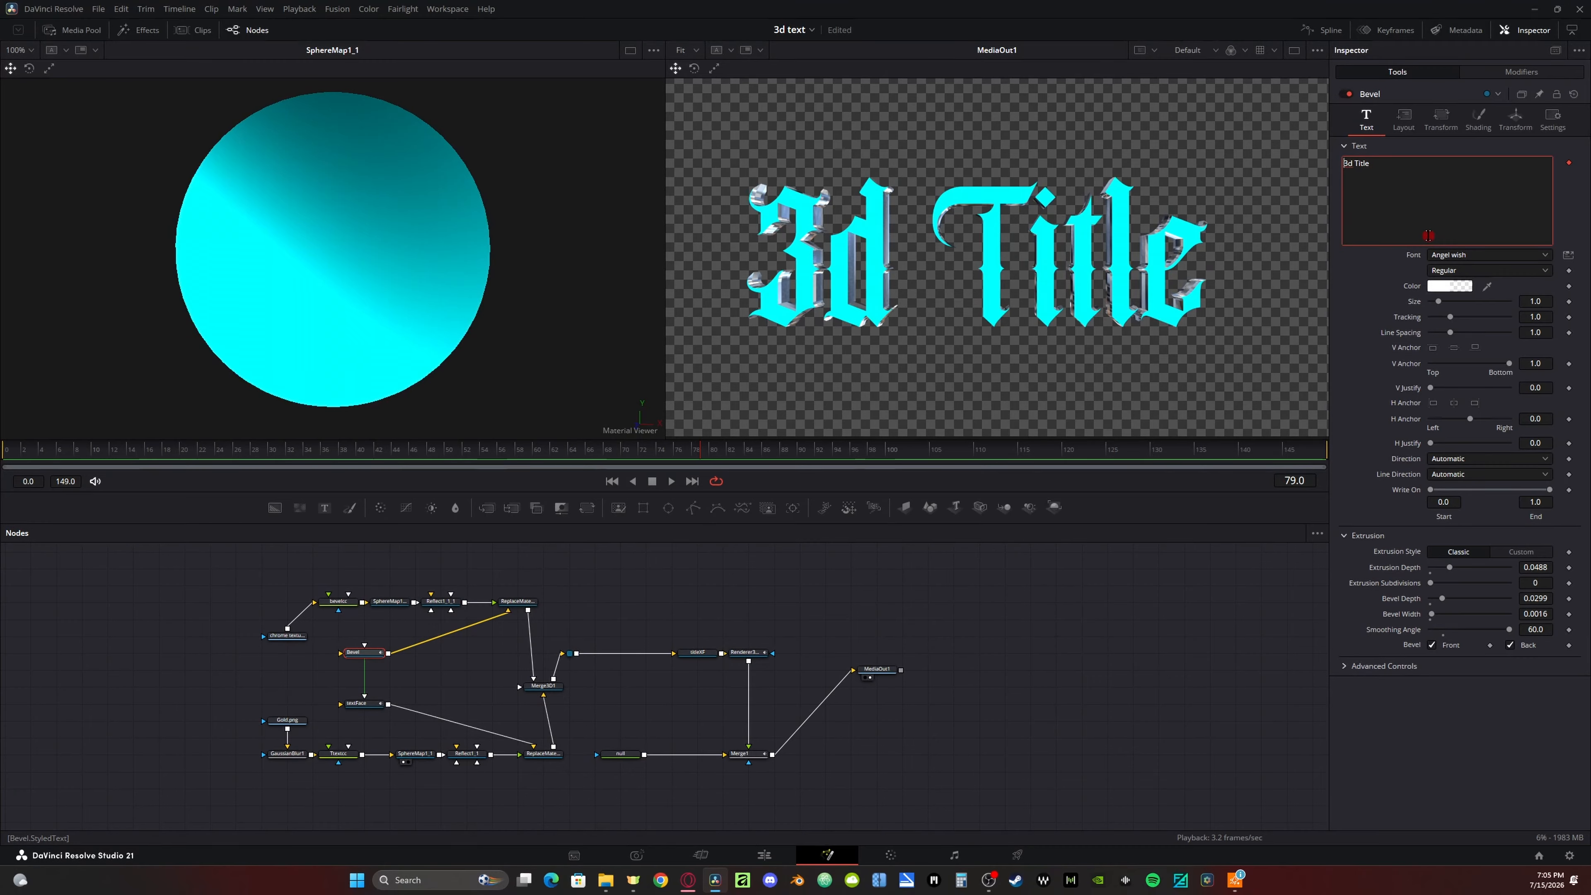
{"action": "left_click", "coordinate": [1505, 73]}
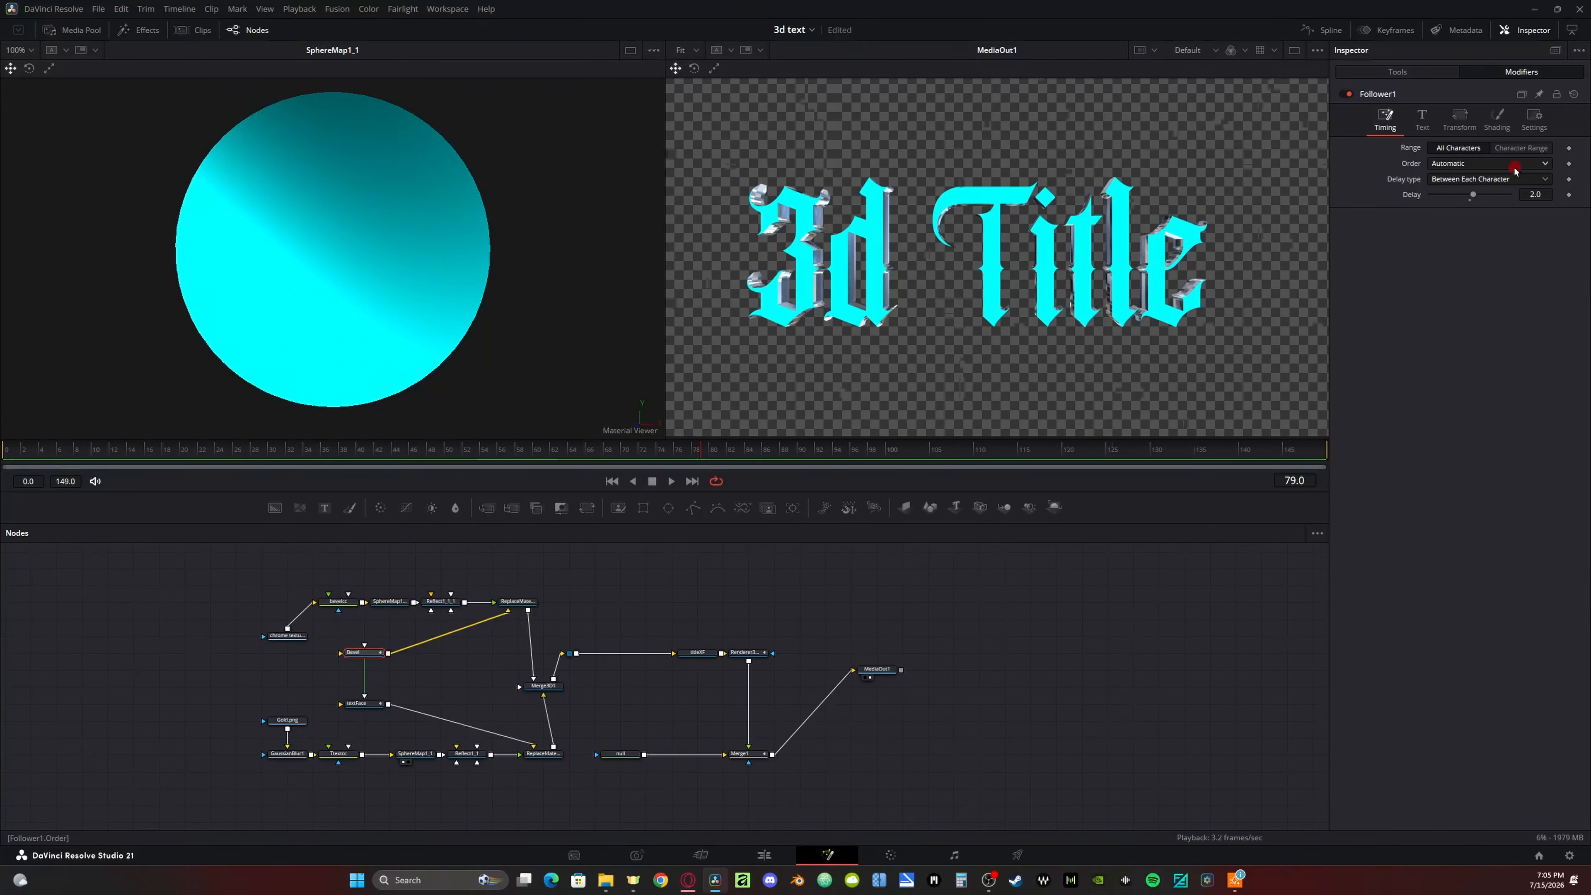
{"action": "left_click", "coordinate": [1495, 163]}
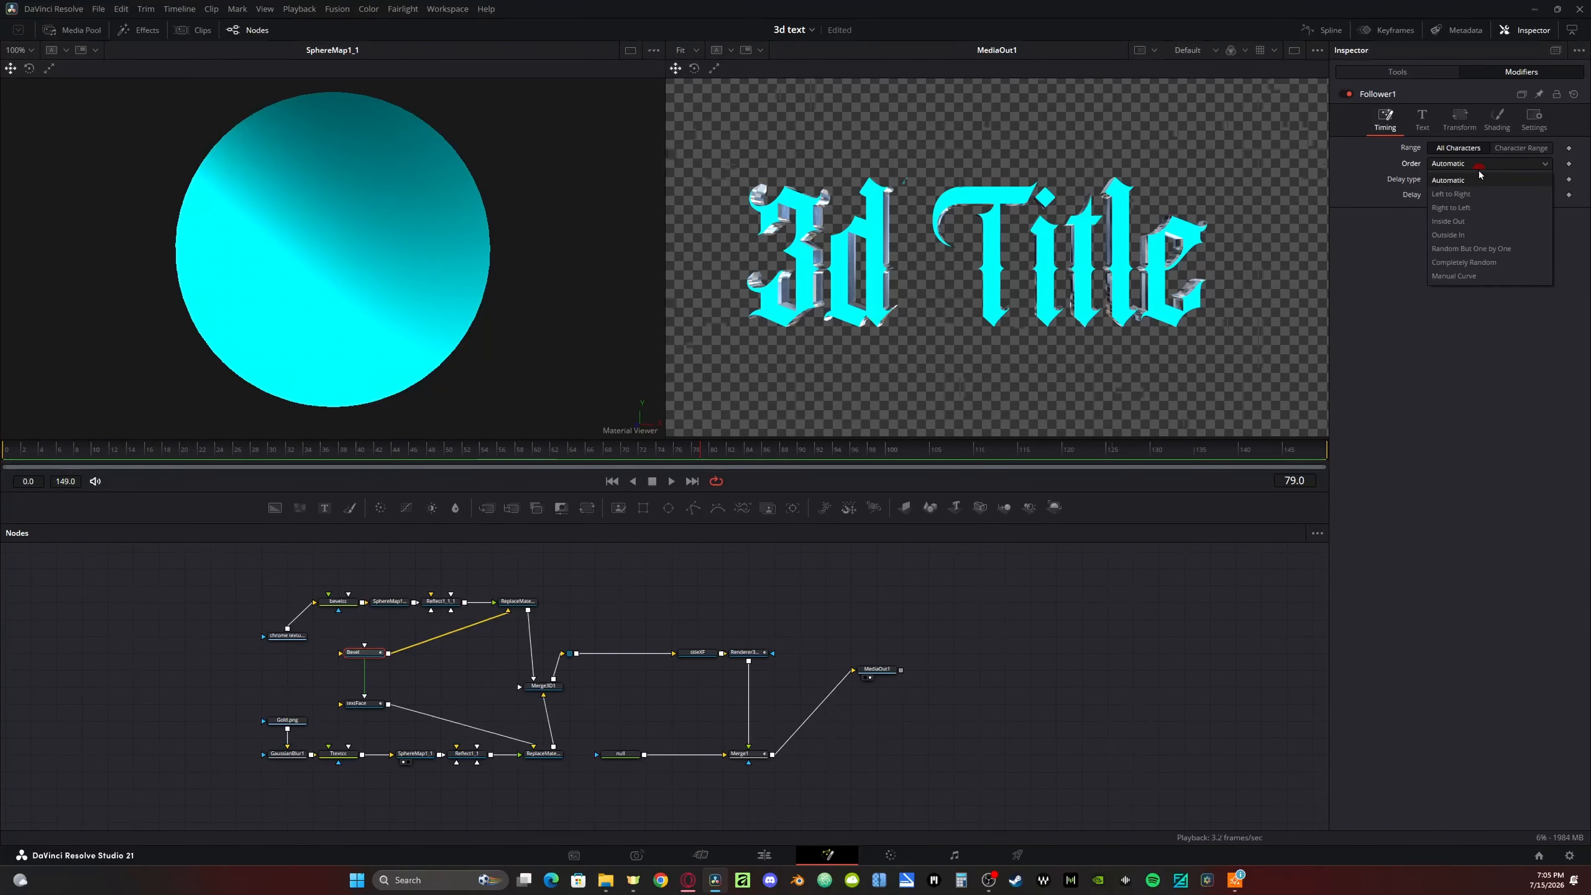
{"action": "left_click", "coordinate": [1472, 249]}
Step: Keyframe the follower's shading Offset Z from 5 at frame 0 to 0 at frame 30 and preview the animation
{"action": "left_click", "coordinate": [1497, 120]}
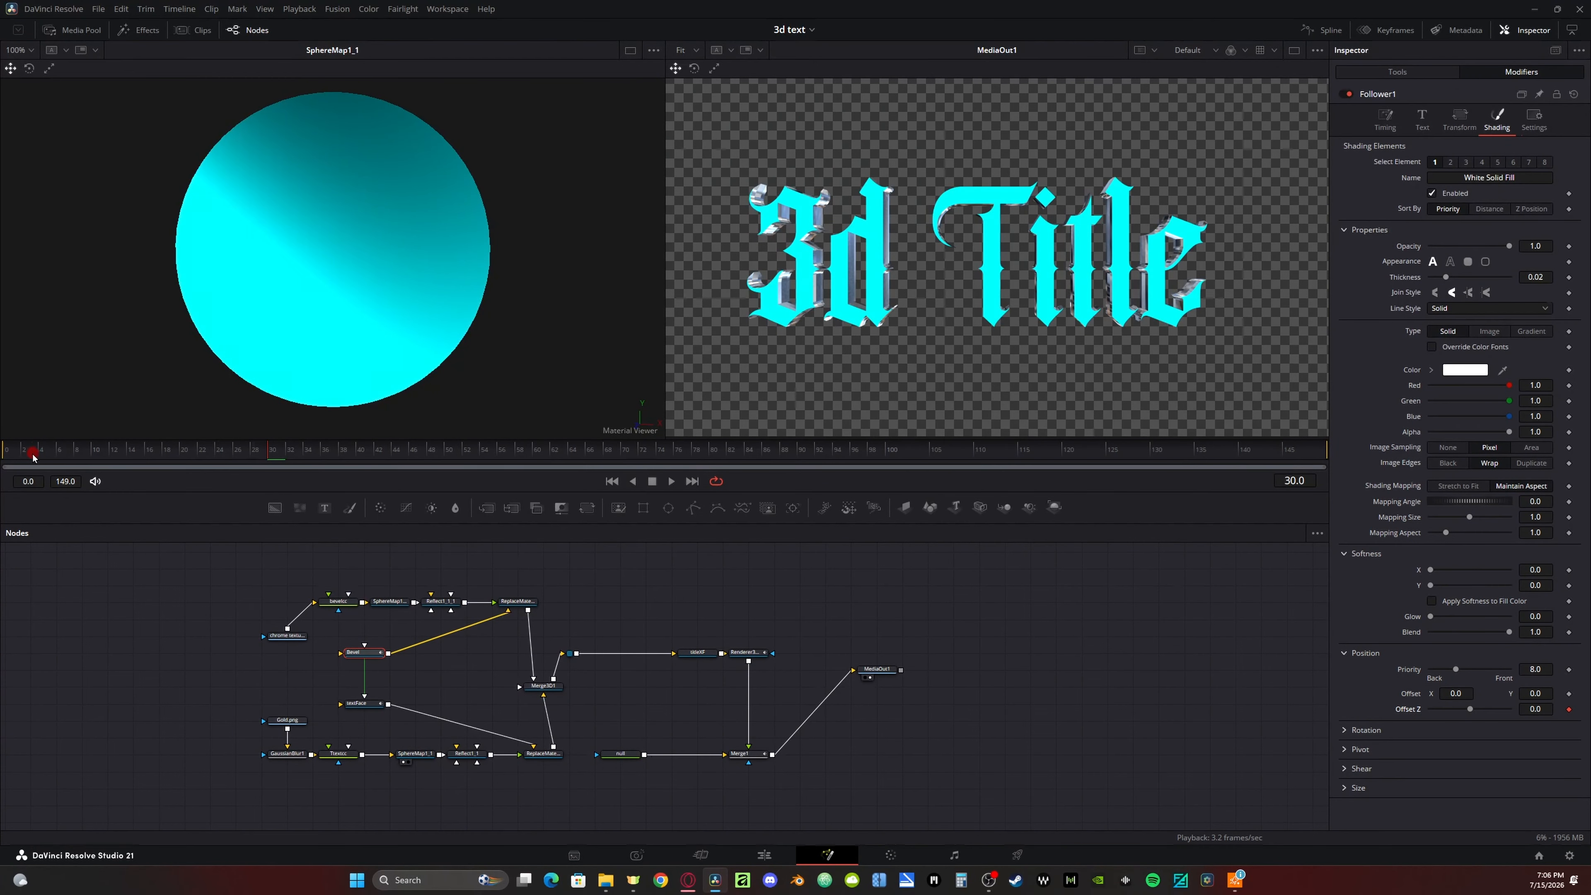
{"action": "left_click_drag", "start_coordinate": [34, 457], "coordinate": [20, 453]}
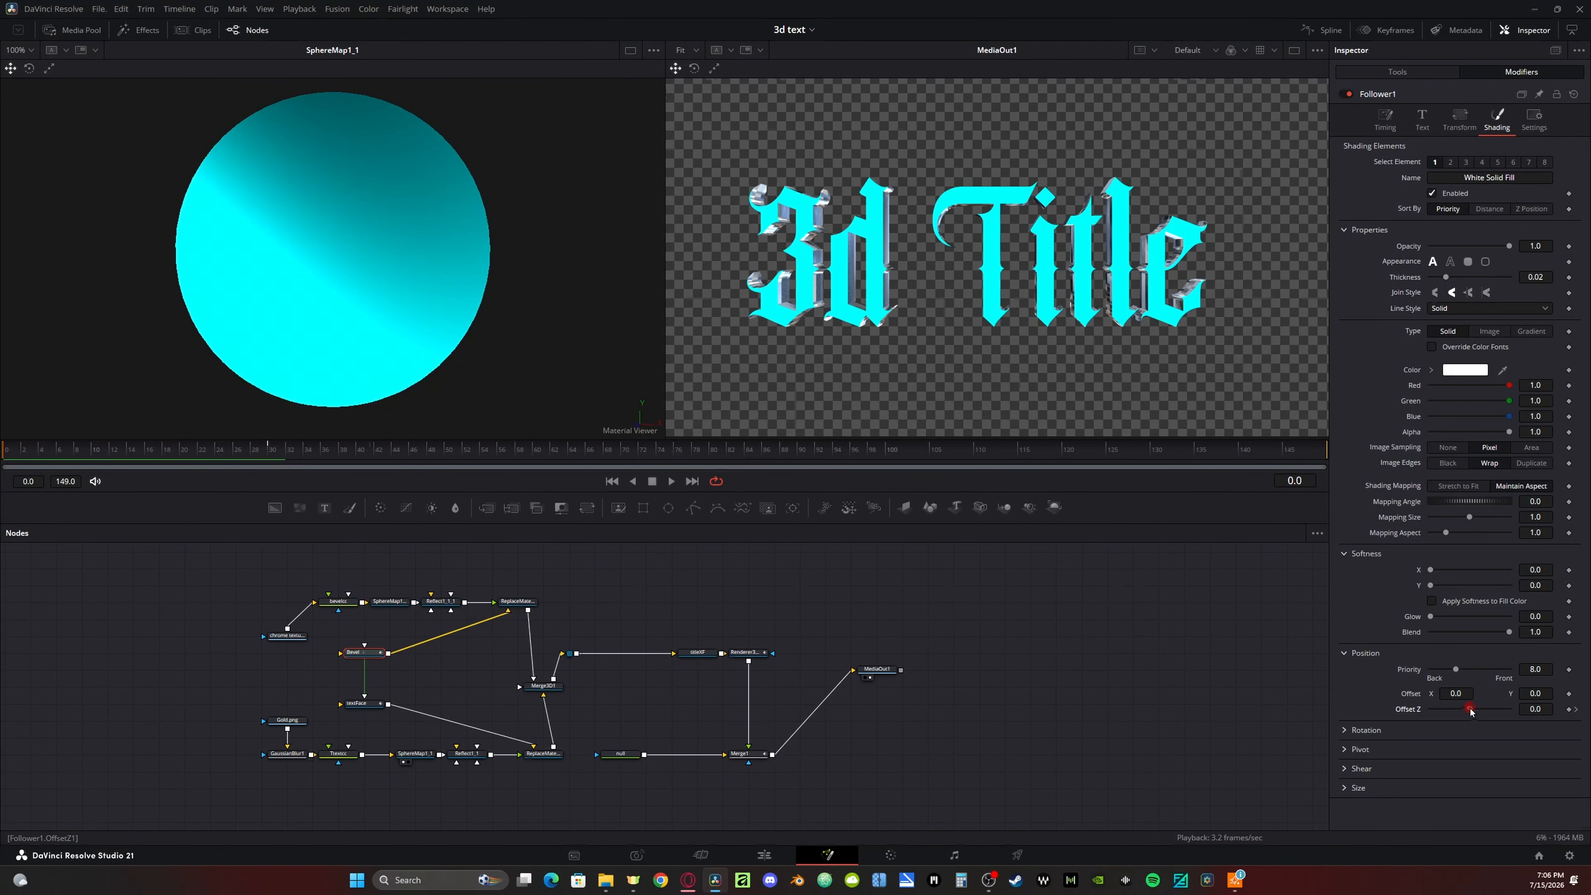
{"action": "left_click_drag", "start_coordinate": [1470, 712], "coordinate": [1558, 721]}
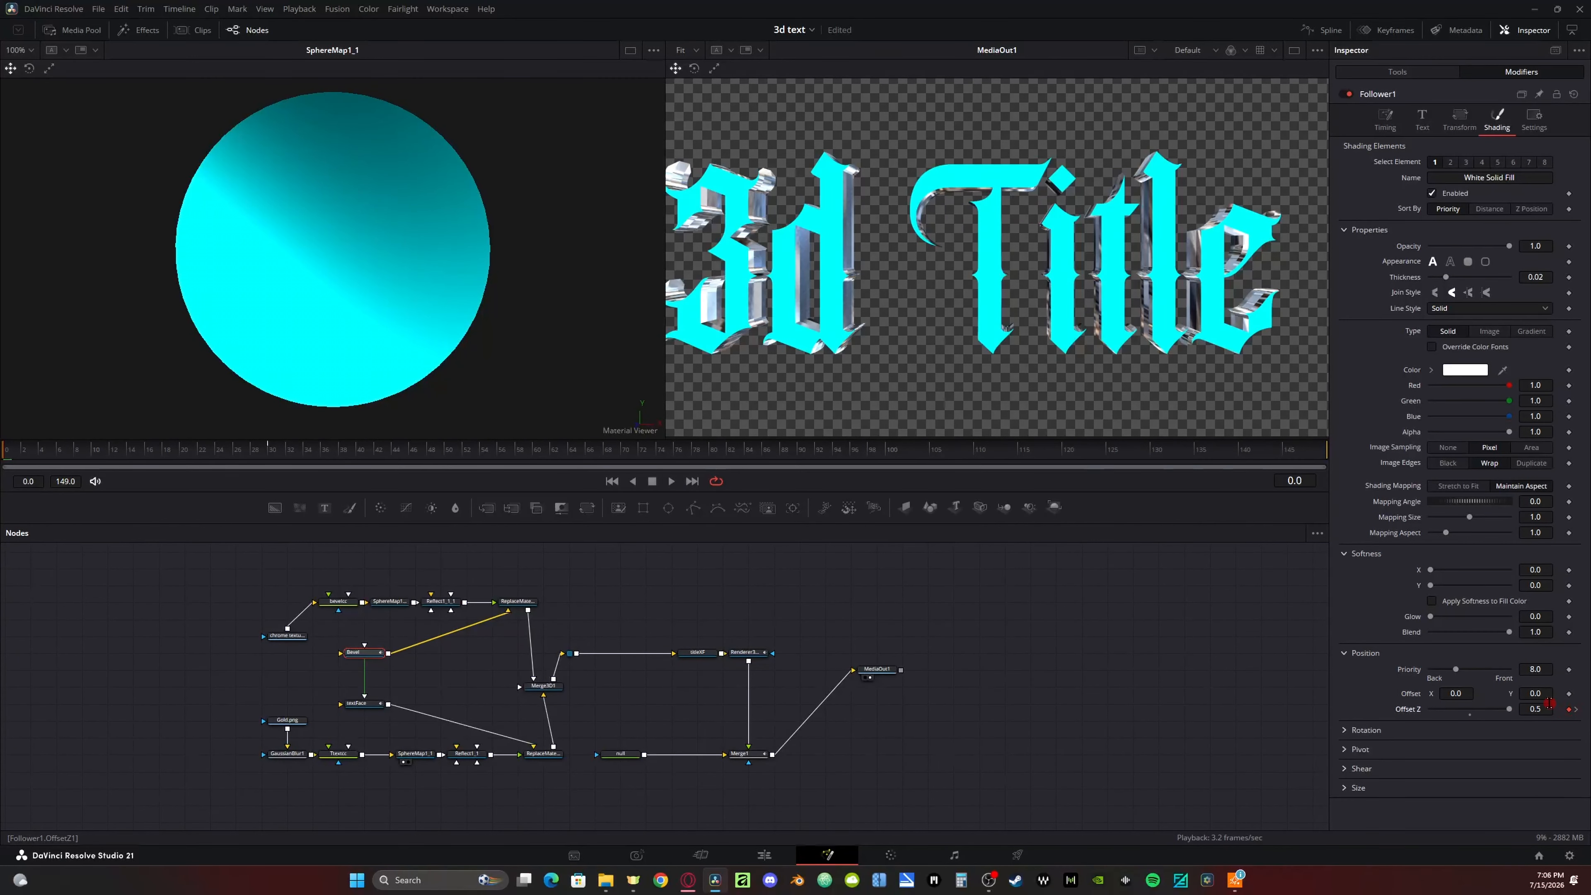
{"action": "left_click", "coordinate": [1542, 708]}
{"action": "type", "text": "1"}
{"action": "key", "text": "Return"}
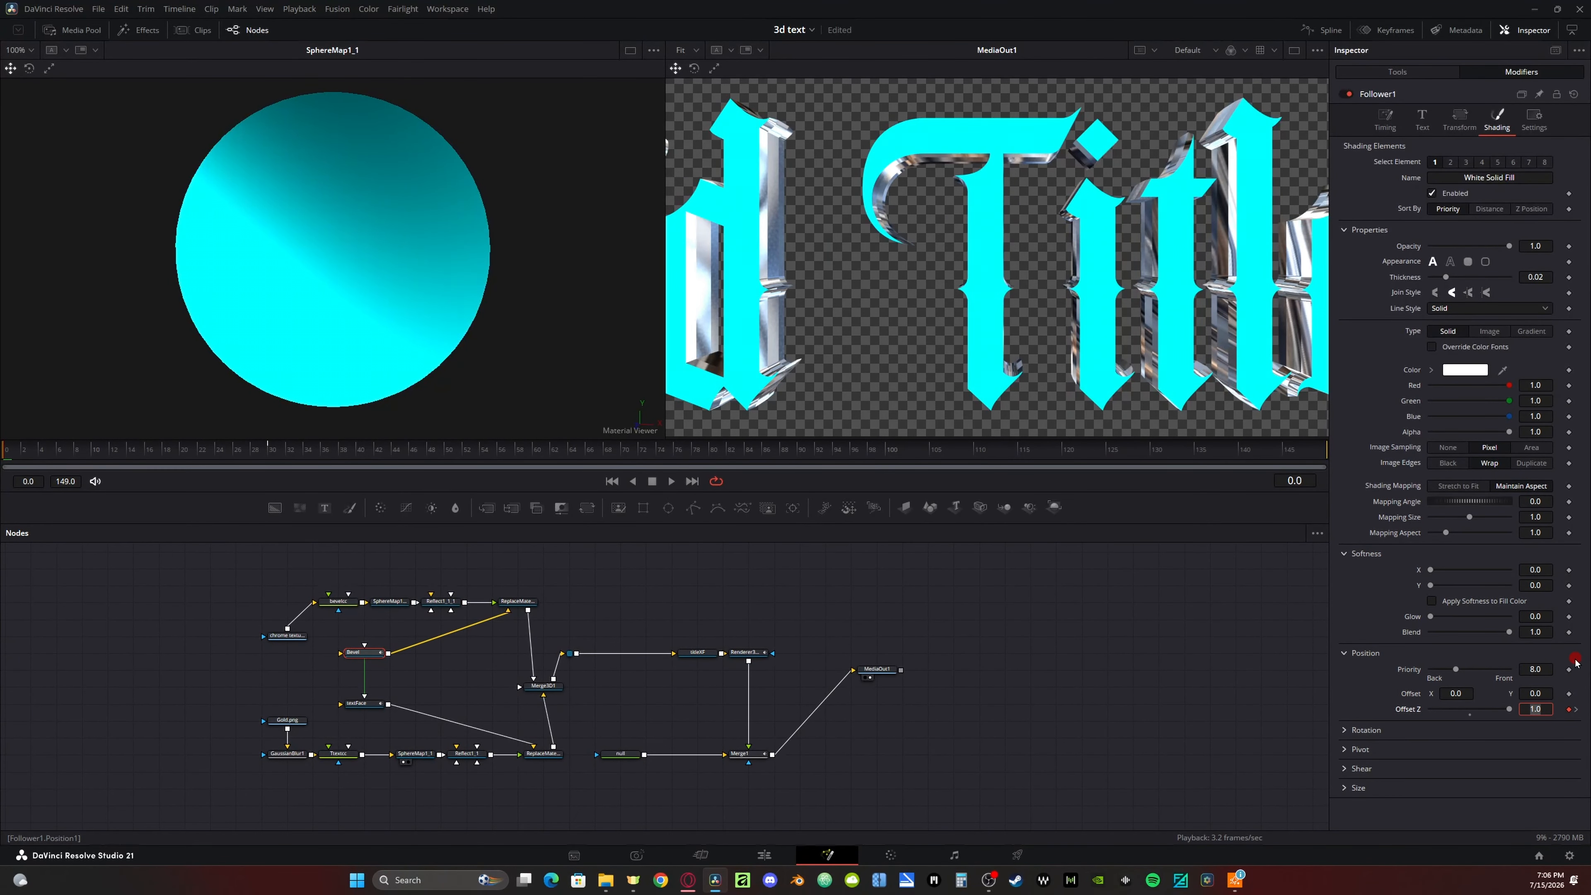
{"action": "type", "text": "5"}
{"action": "key", "text": "Return"}
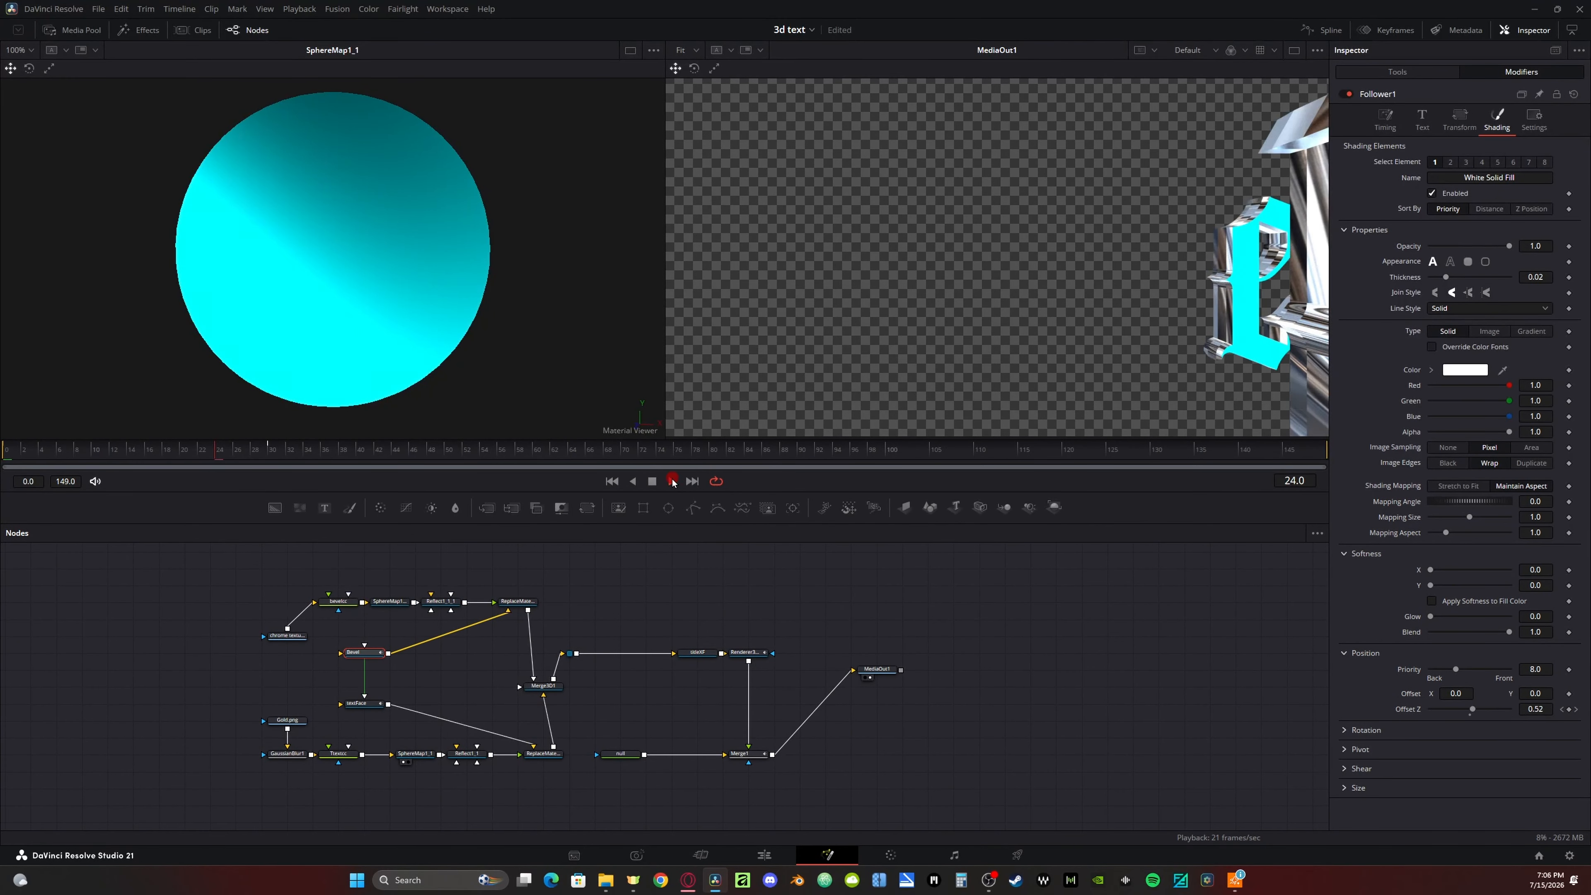
{"action": "left_click", "coordinate": [651, 481]}
{"action": "left_click_drag", "start_coordinate": [272, 454], "coordinate": [488, 468]}
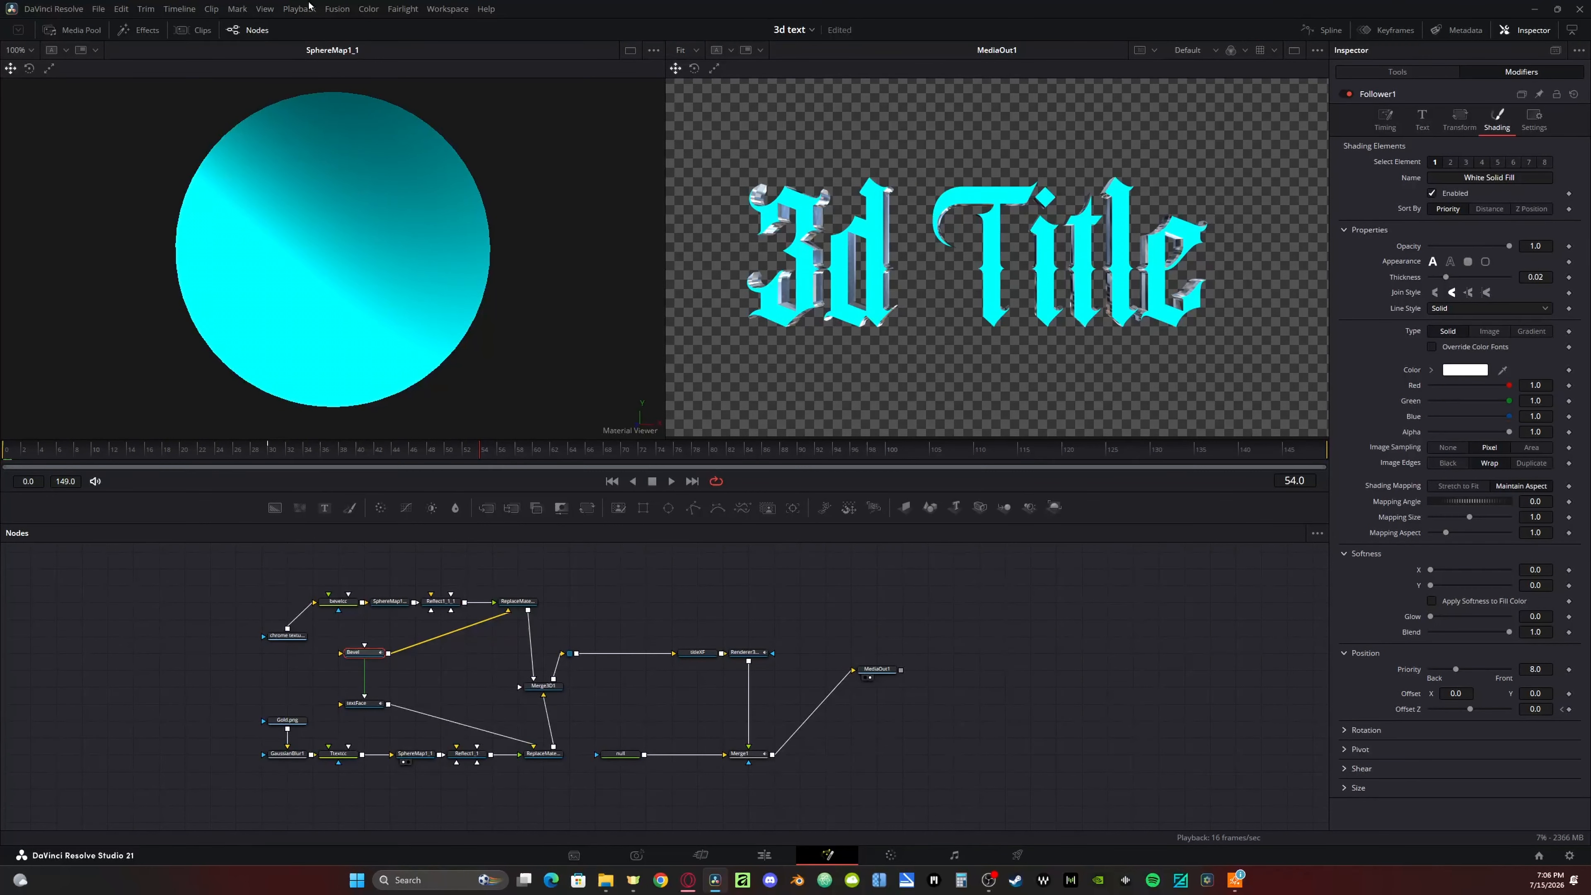
Step: Set the follower's delay between characters to 1 and preview the letter animation
{"action": "left_click", "coordinate": [1373, 122]}
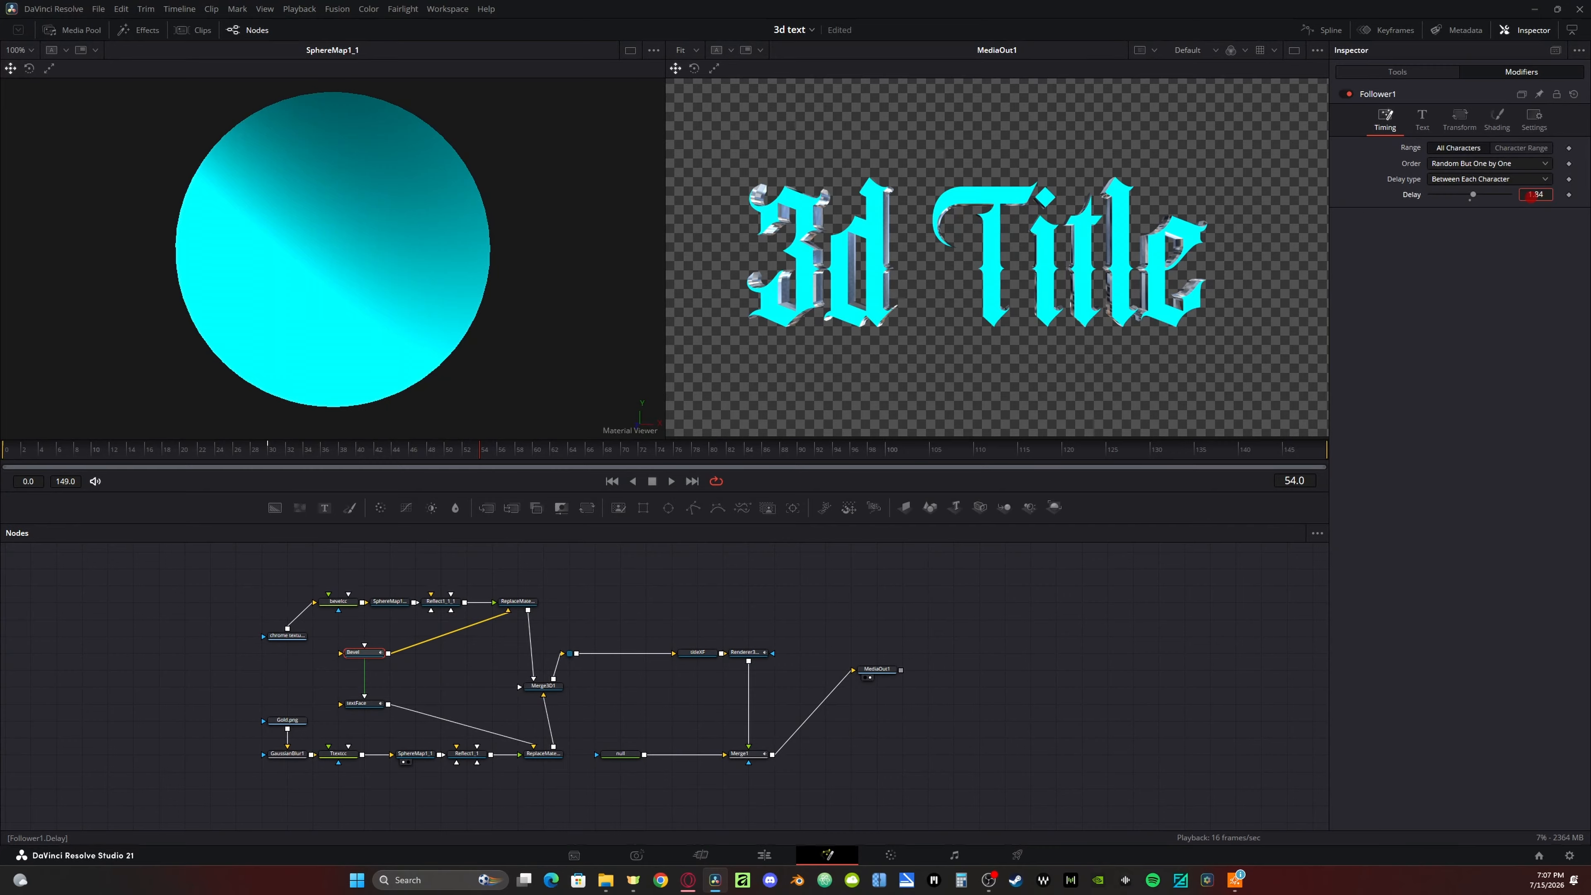
{"action": "left_click_drag", "start_coordinate": [1508, 197], "coordinate": [1498, 198]}
{"action": "type", "text": "1"}
{"action": "key", "text": "Return"}
{"action": "left_click_drag", "start_coordinate": [44, 452], "coordinate": [3, 451]}
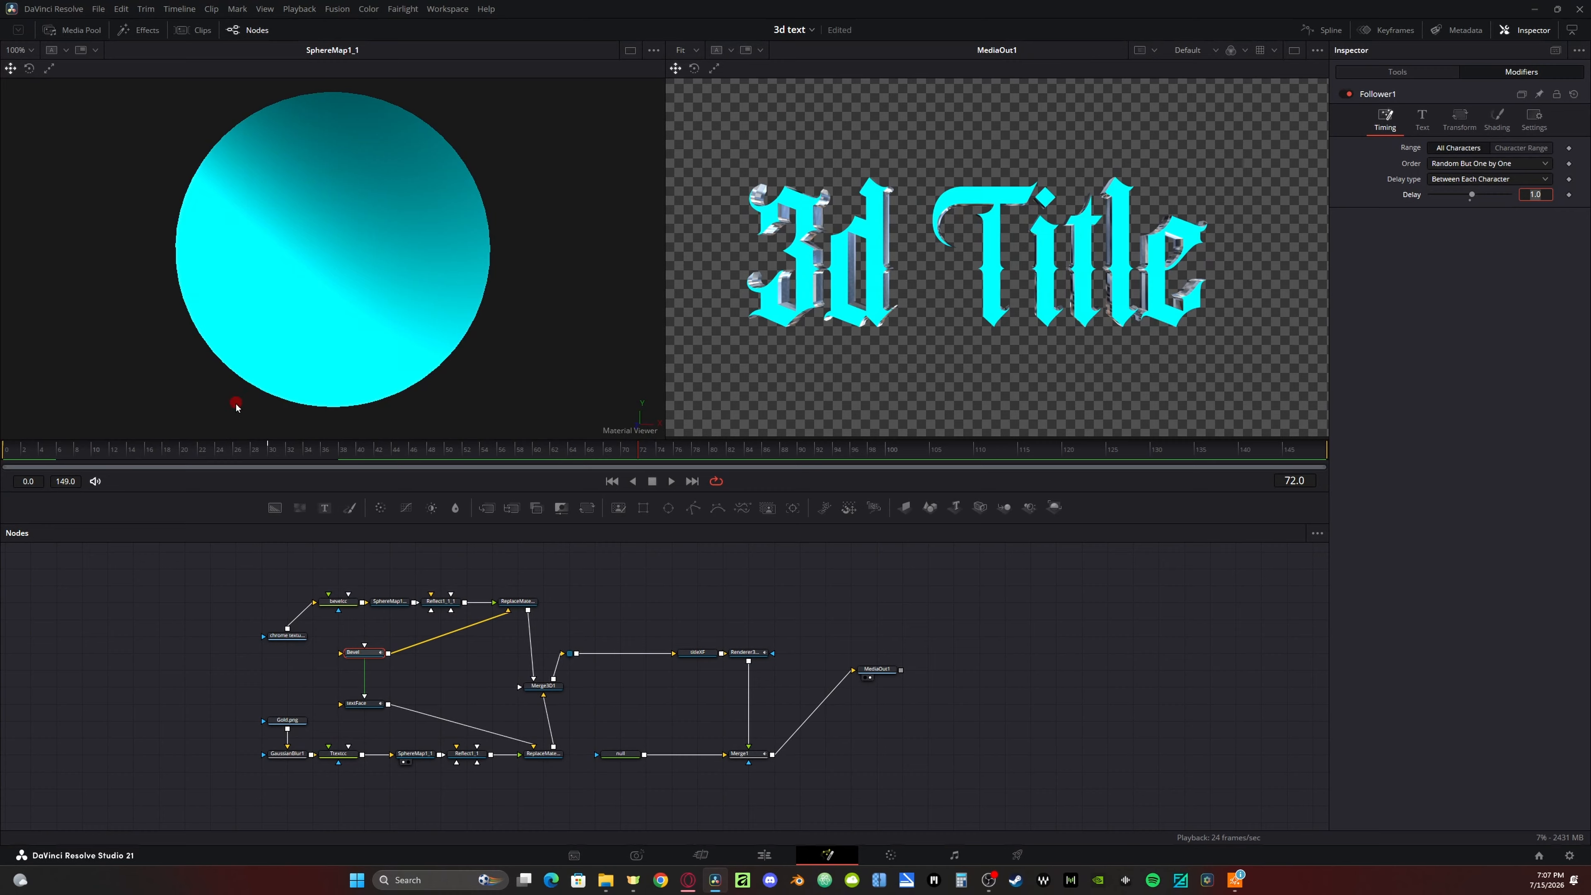
{"action": "left_click_drag", "start_coordinate": [341, 456], "coordinate": [349, 456]}
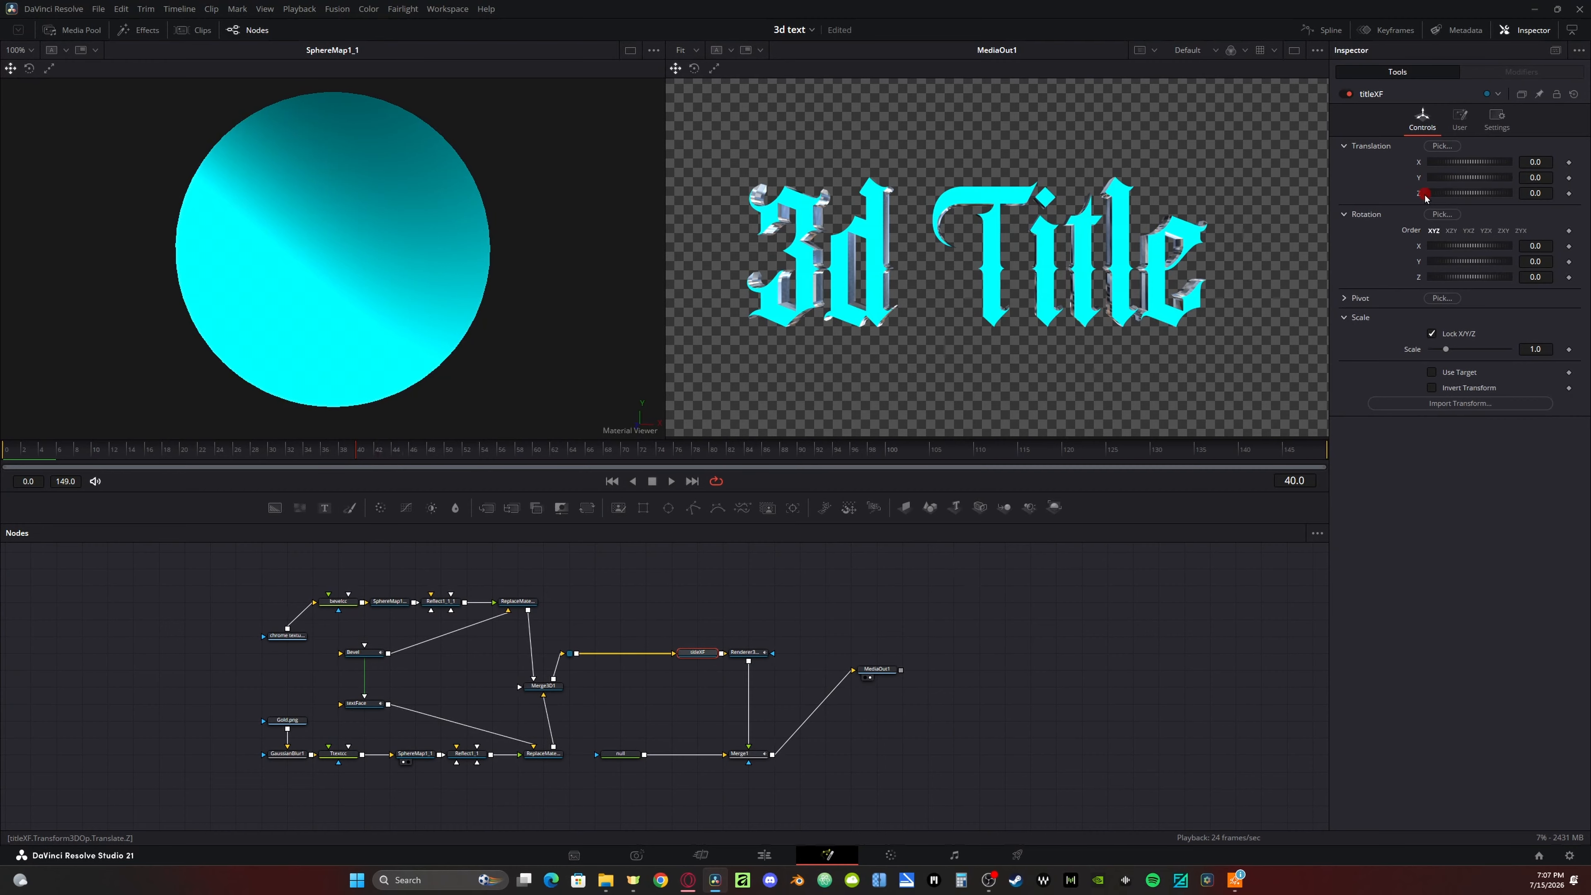
Step: Apply an Anim Curves modifier to the Z translation of titleXF
{"action": "right_click", "coordinate": [1421, 196]}
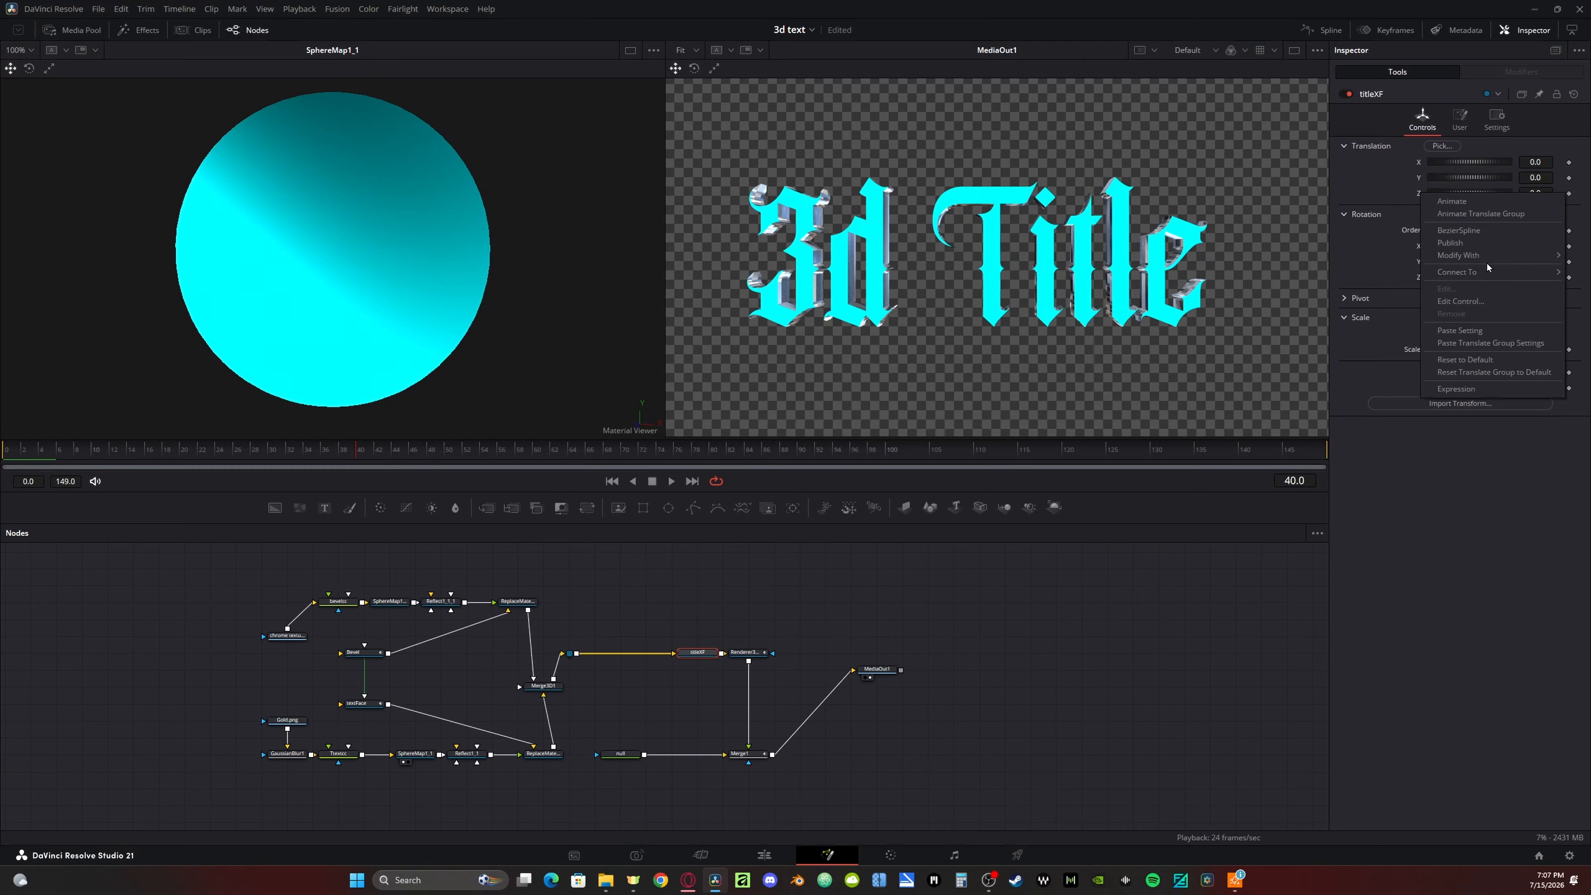
{"action": "mouse_move", "coordinate": [1482, 260]}
{"action": "left_click", "coordinate": [1382, 259]}
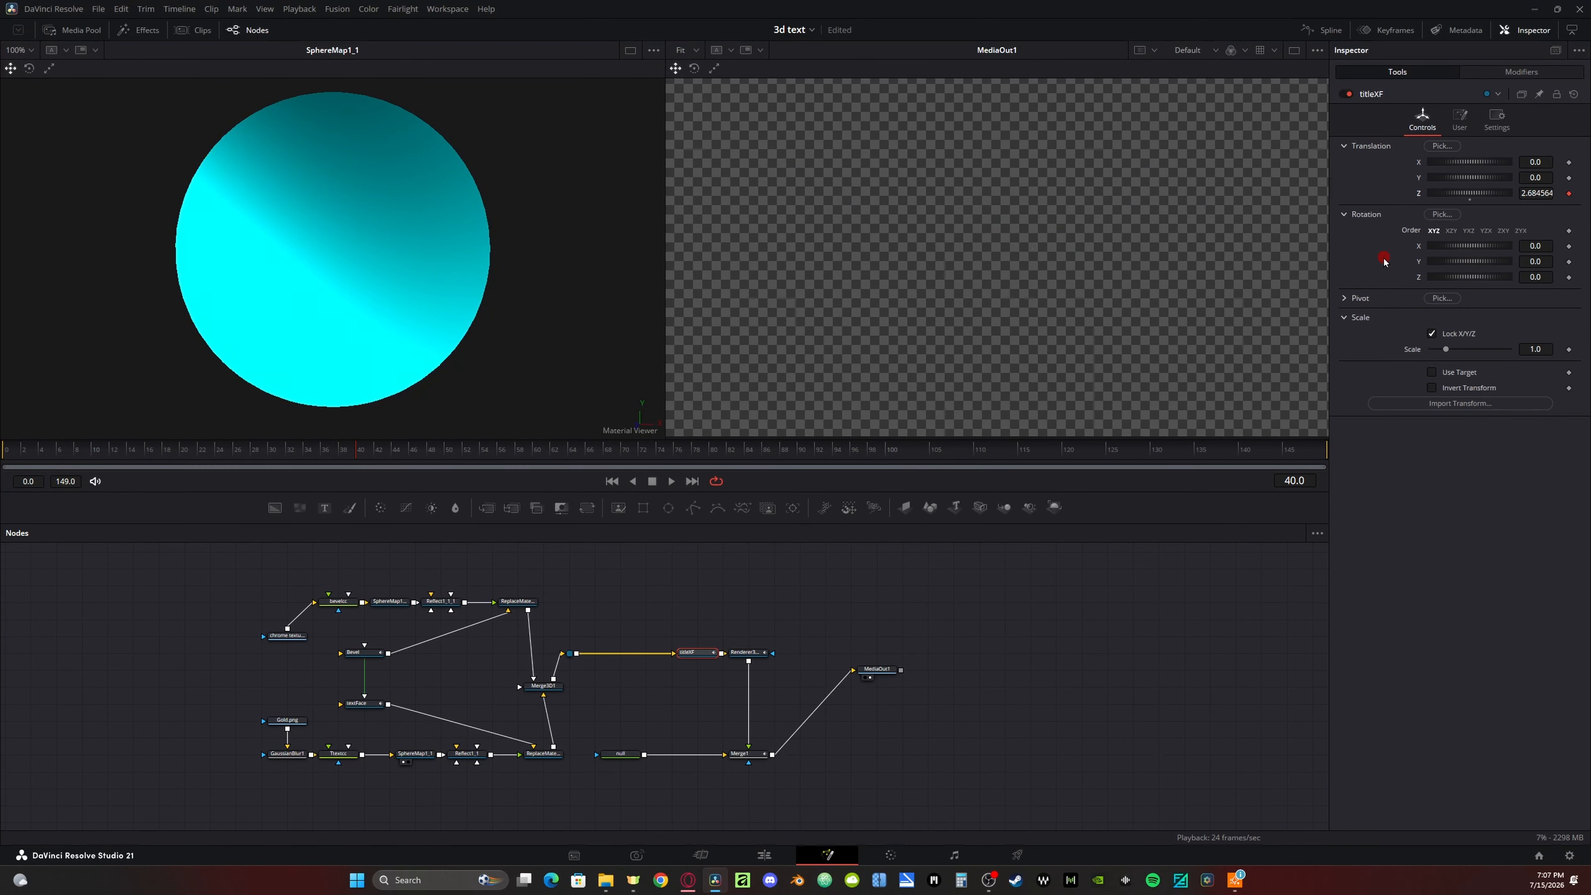
Step: Set the Anim Curves source to Duration and its curve to Easing
{"action": "left_click", "coordinate": [1533, 72]}
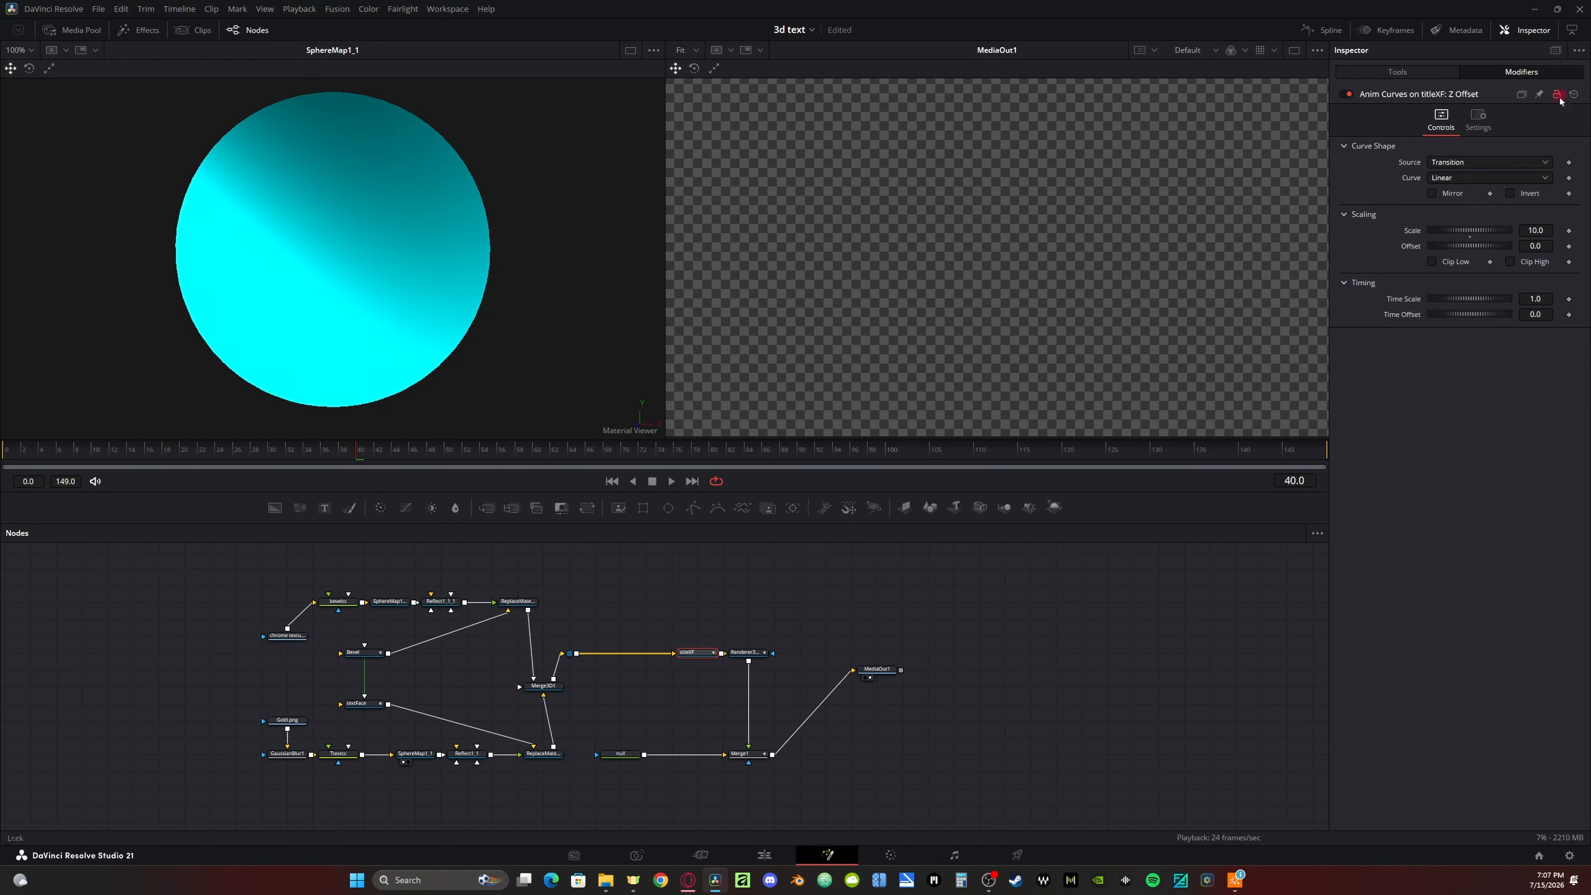
{"action": "left_click", "coordinate": [1494, 162]}
{"action": "left_click", "coordinate": [1458, 179]}
{"action": "left_click", "coordinate": [1515, 179]}
{"action": "left_click", "coordinate": [1461, 208]}
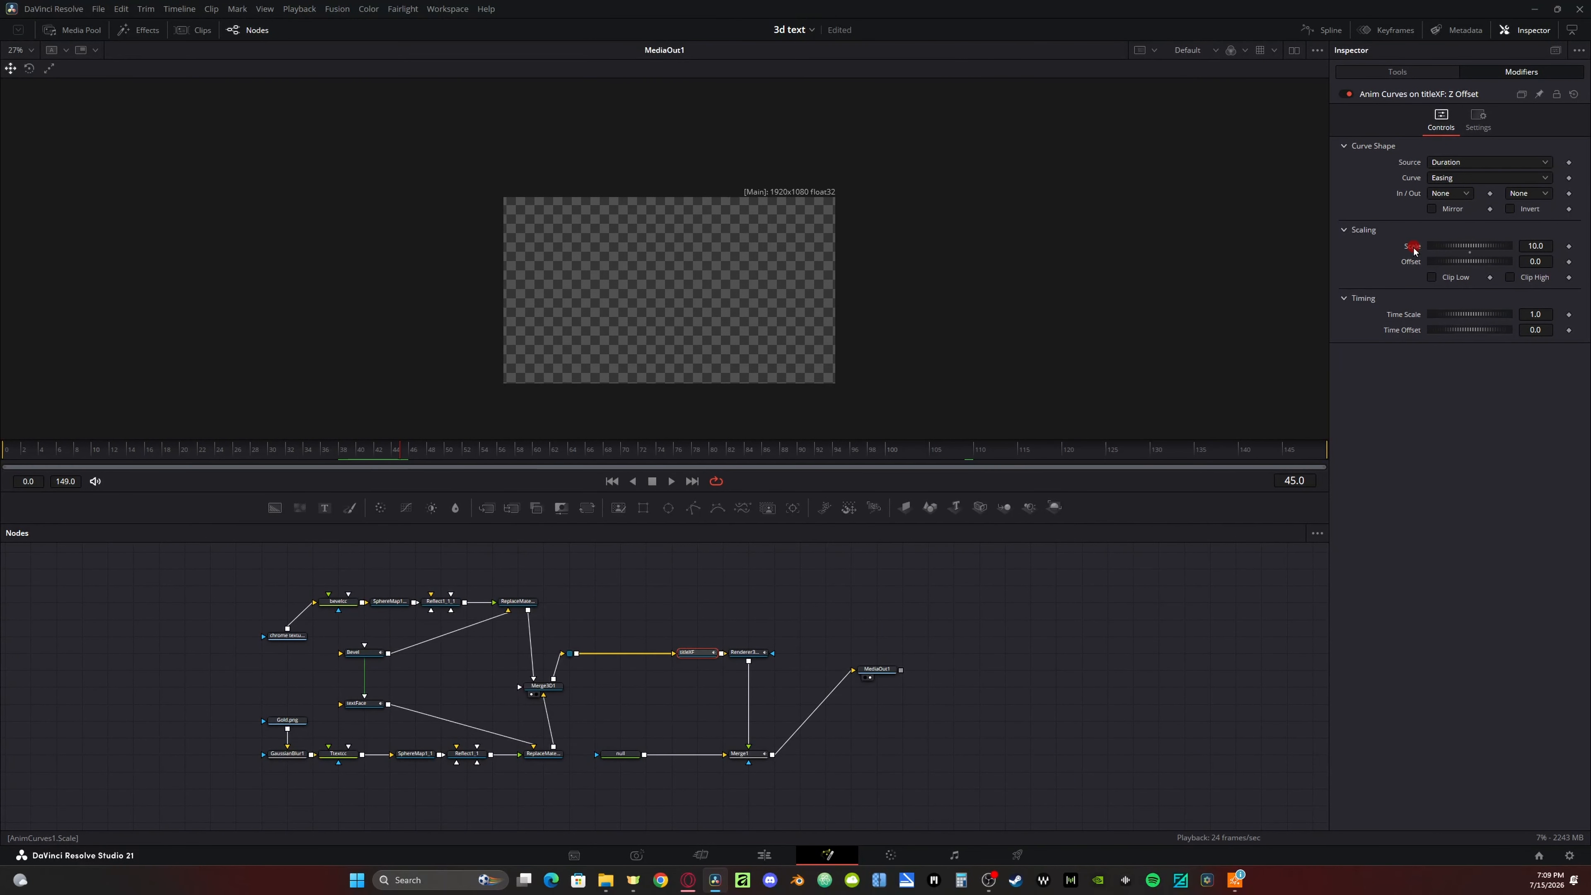
Step: Add an expression to the Anim Curves Scale and link it to the Offset value
{"action": "right_click", "coordinate": [1414, 250]}
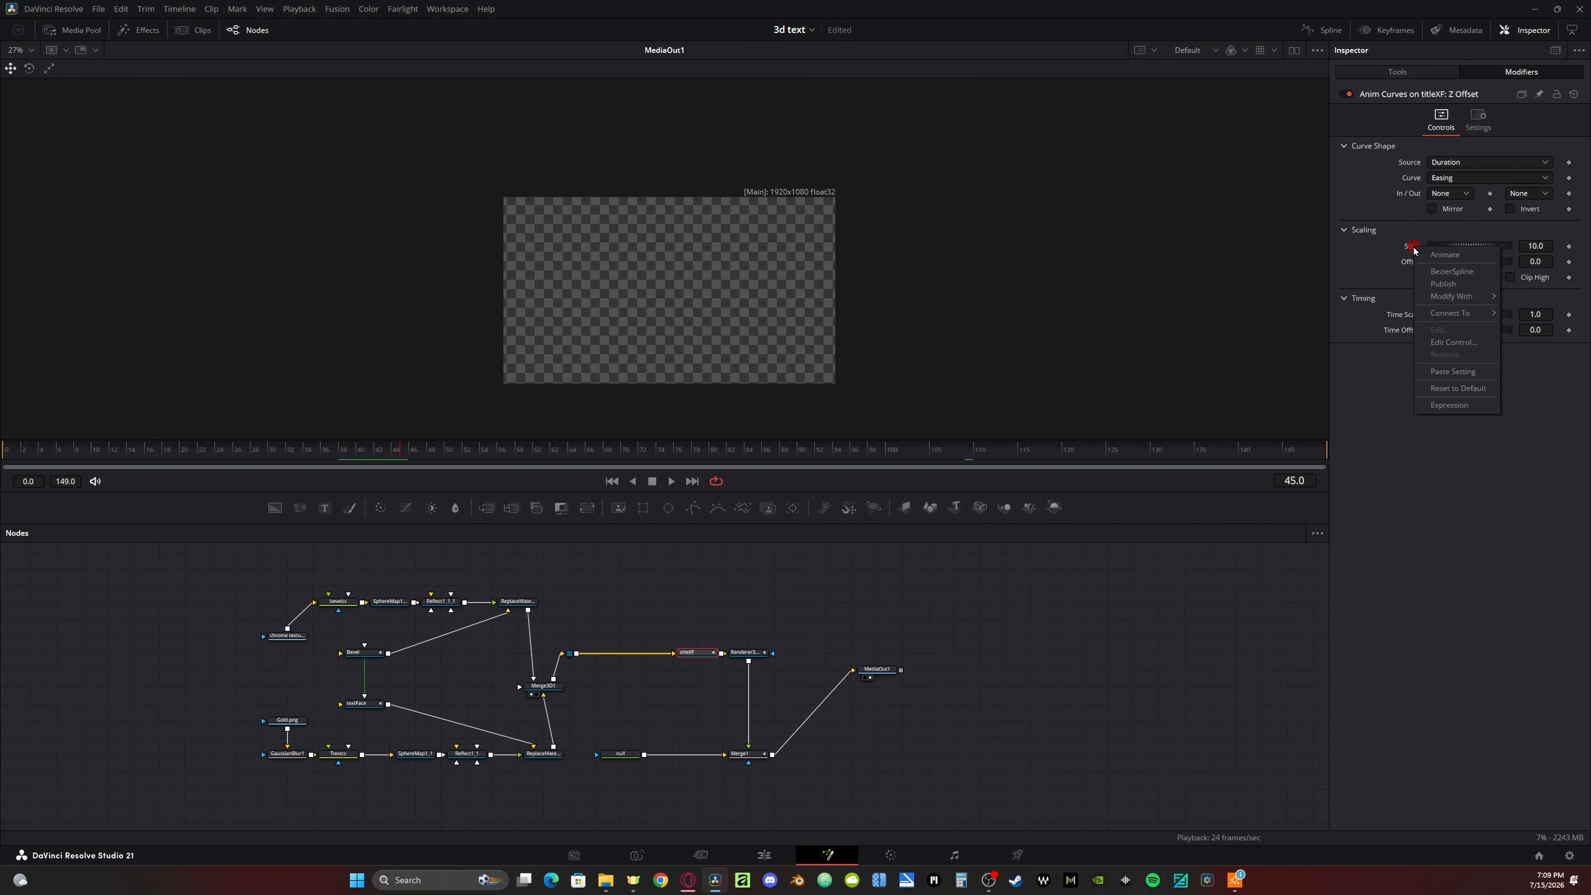
{"action": "left_click", "coordinate": [1457, 406]}
{"action": "left_click", "coordinate": [1435, 258]}
{"action": "left_click_drag", "start_coordinate": [1435, 261], "coordinate": [1411, 279]}
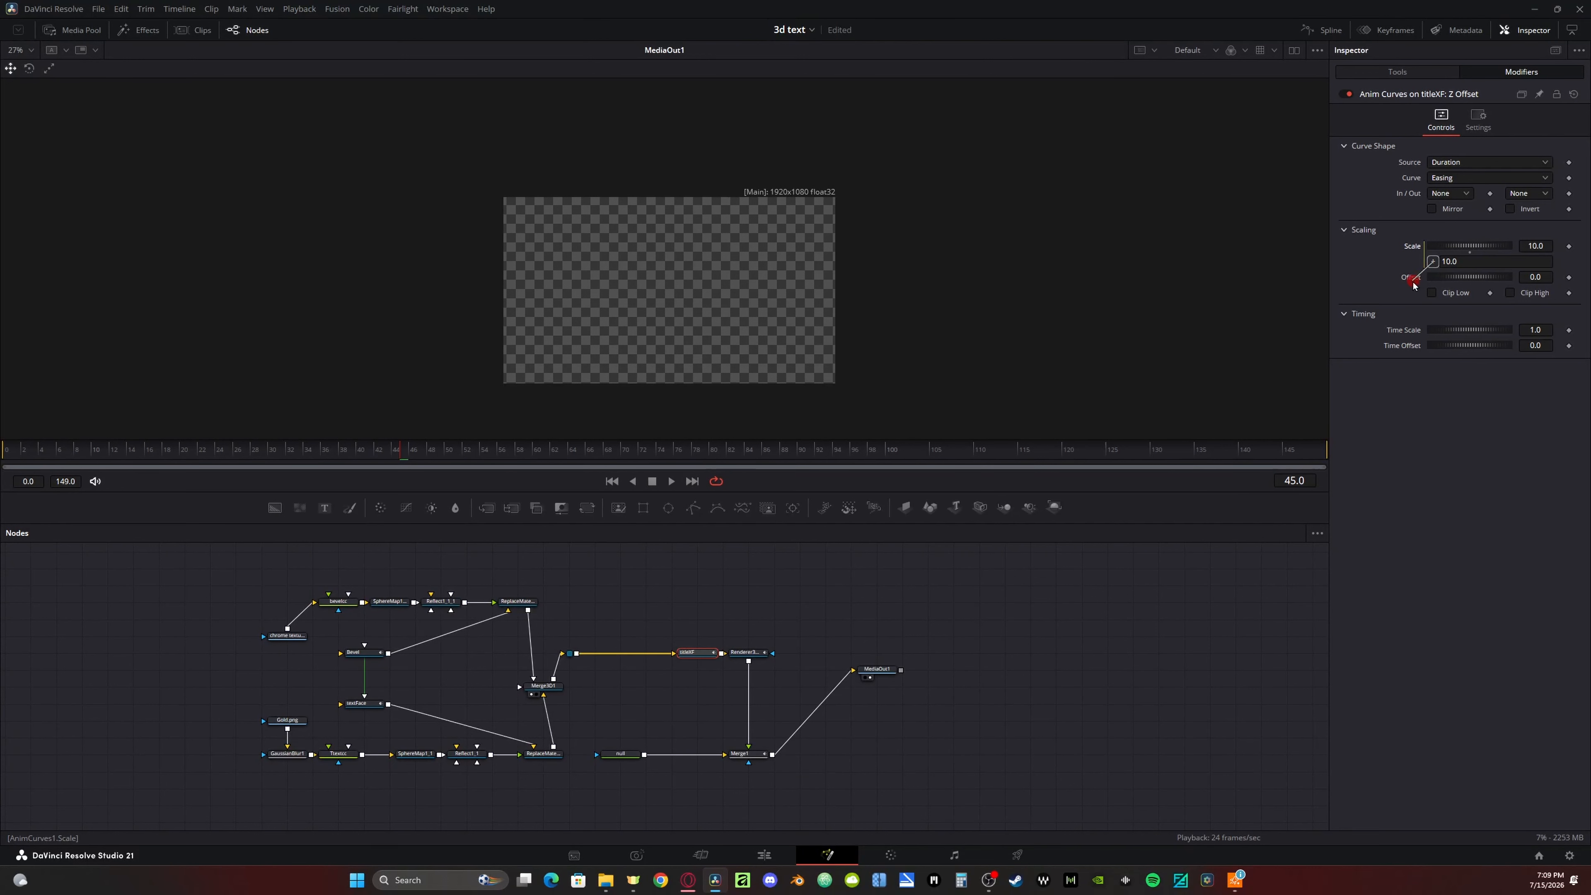